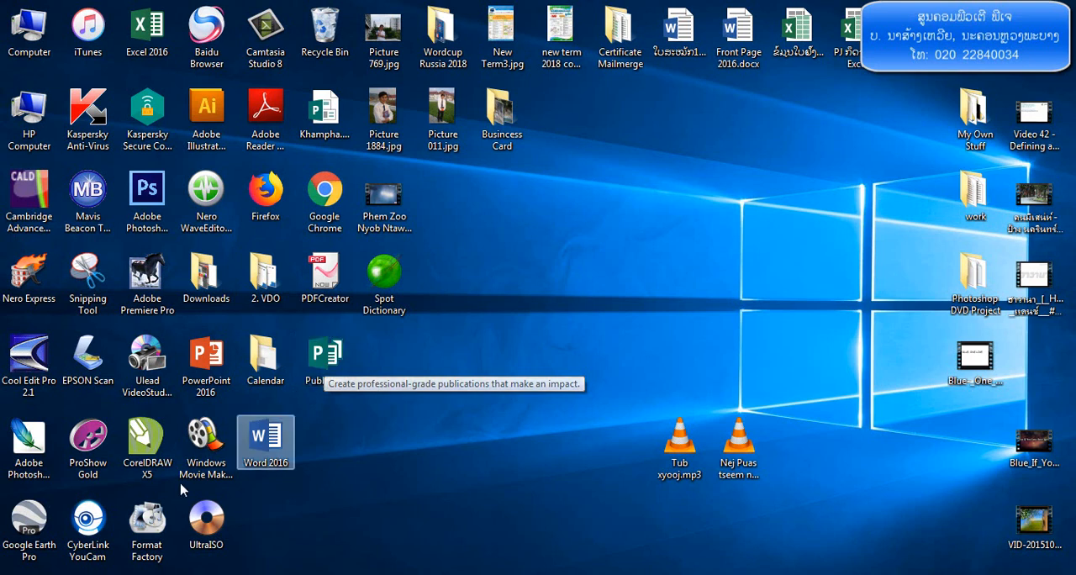
click(27, 574)
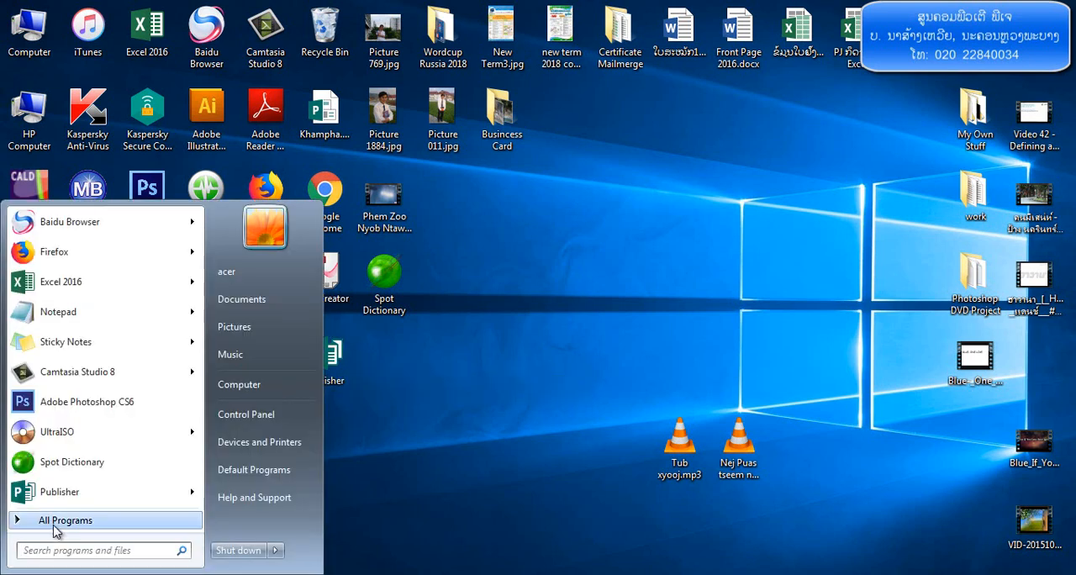
click(24, 522)
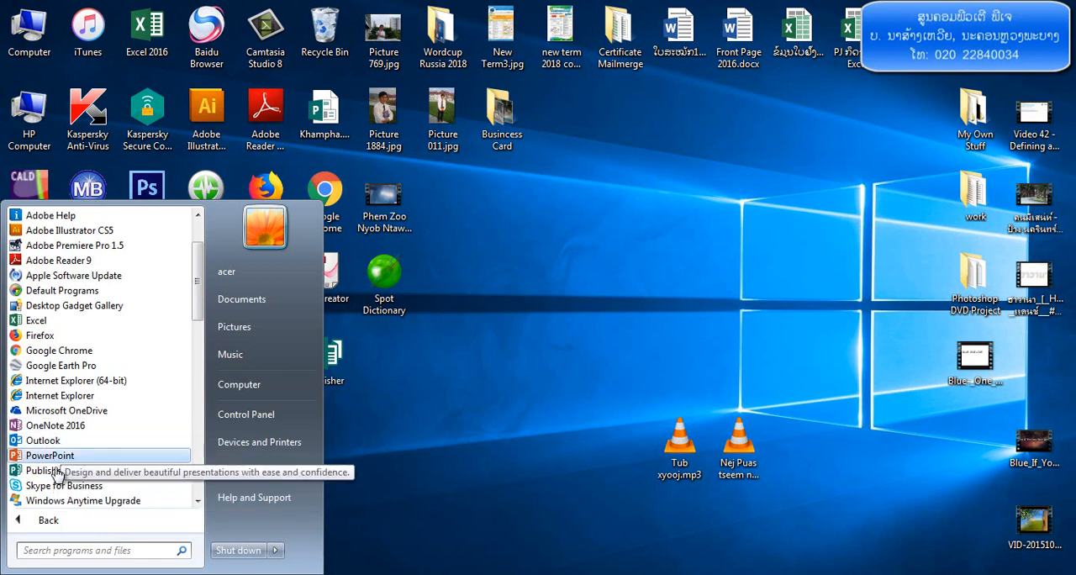
click(454, 396)
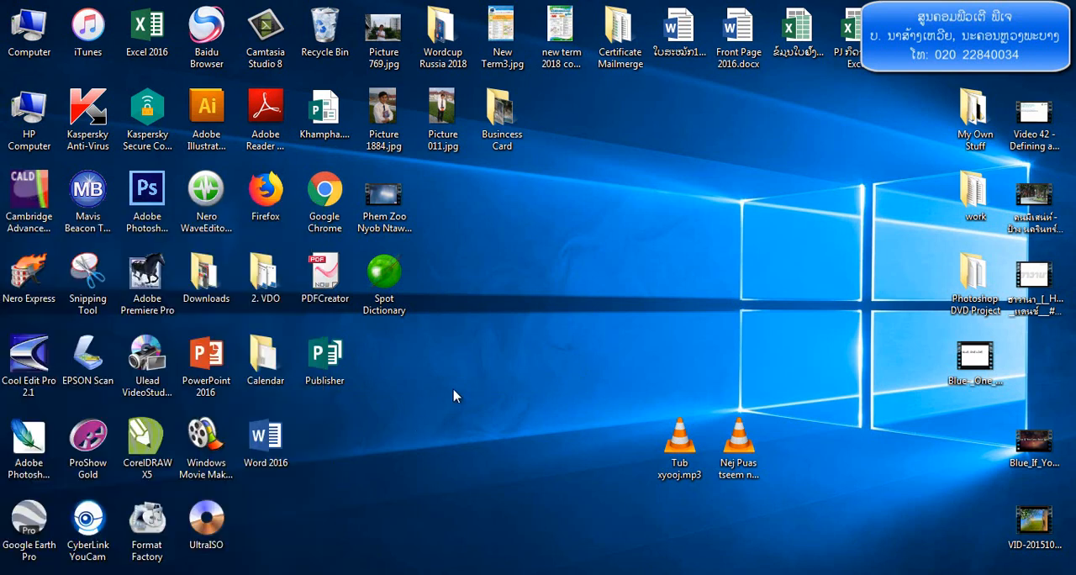
Launch Publisher and open the Business Cards category of the built-in templates
double_click(324, 366)
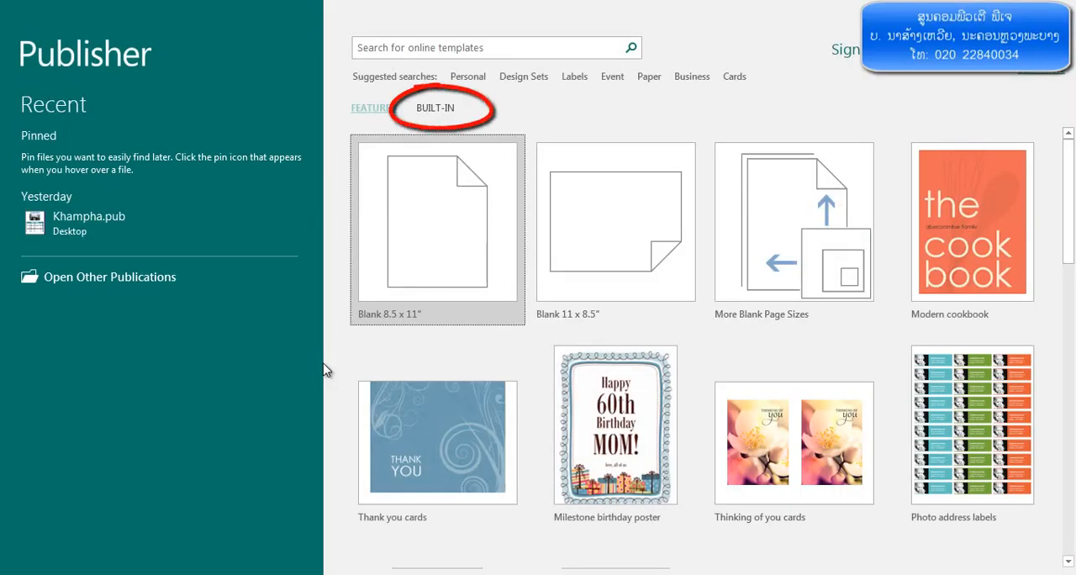
click(437, 109)
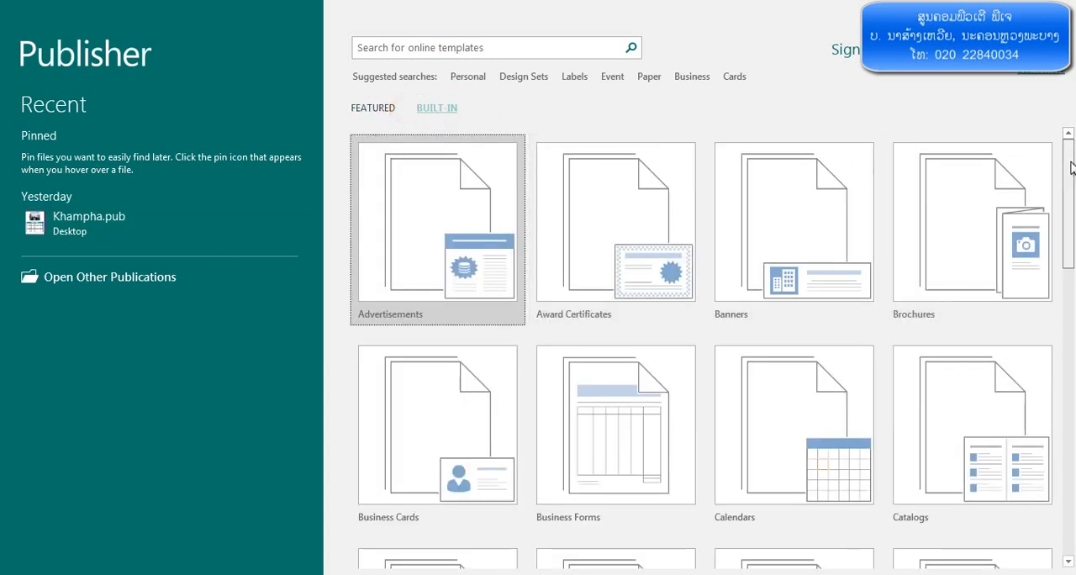
mouse_move(1072, 169)
mouse_down()
mouse_move(1072, 274)
mouse_move(1072, 168)
mouse_up()
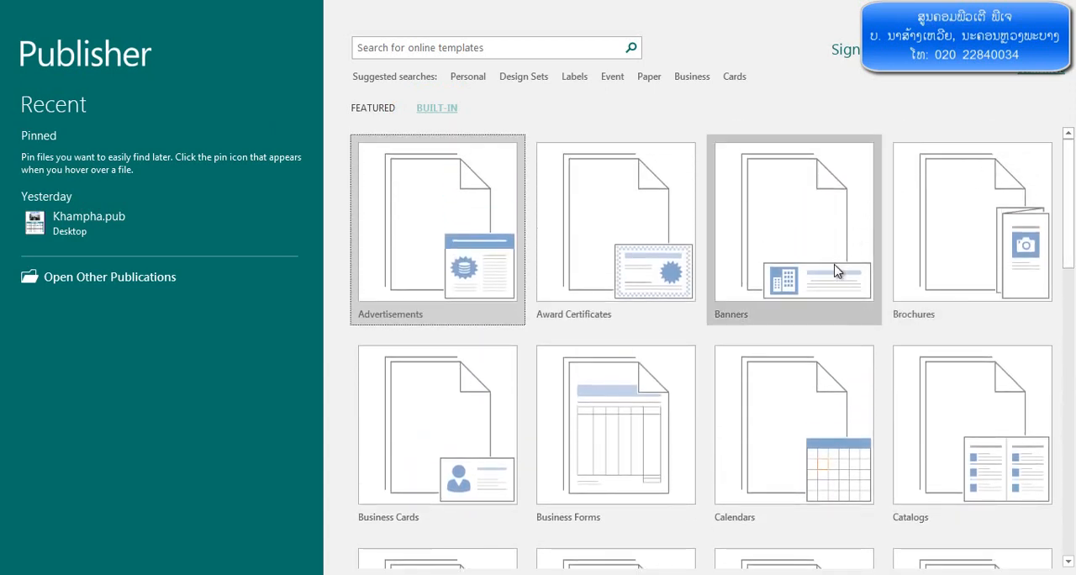
scroll(889, 342, down, 2)
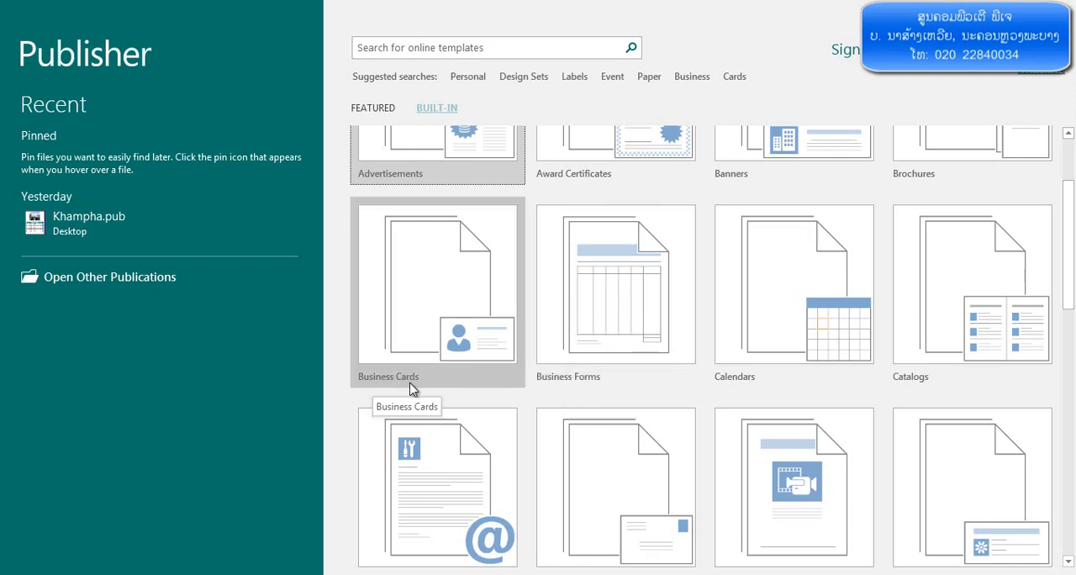
drag(1069, 298, 1070, 225)
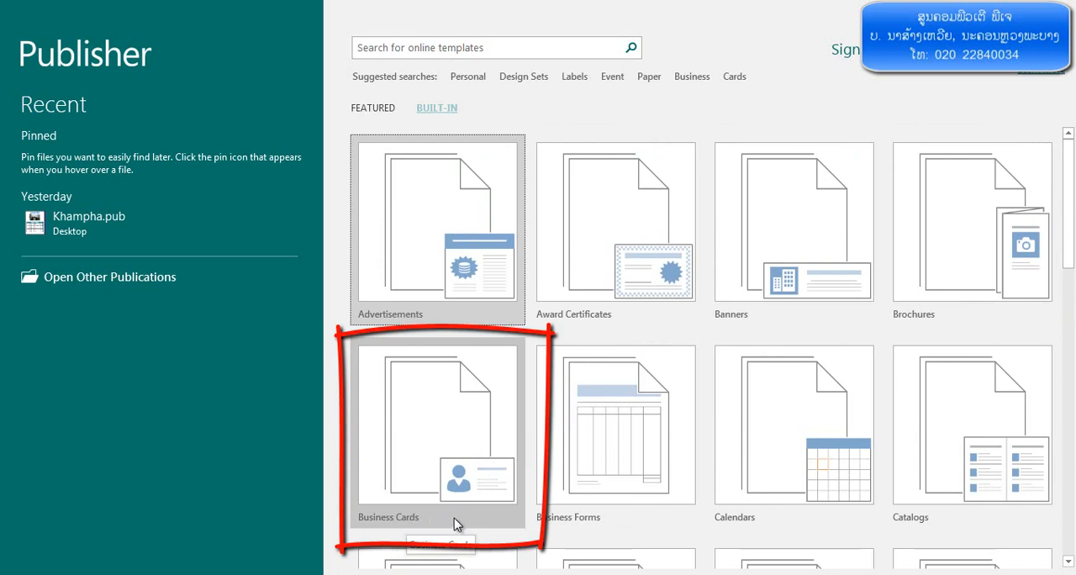
click(487, 416)
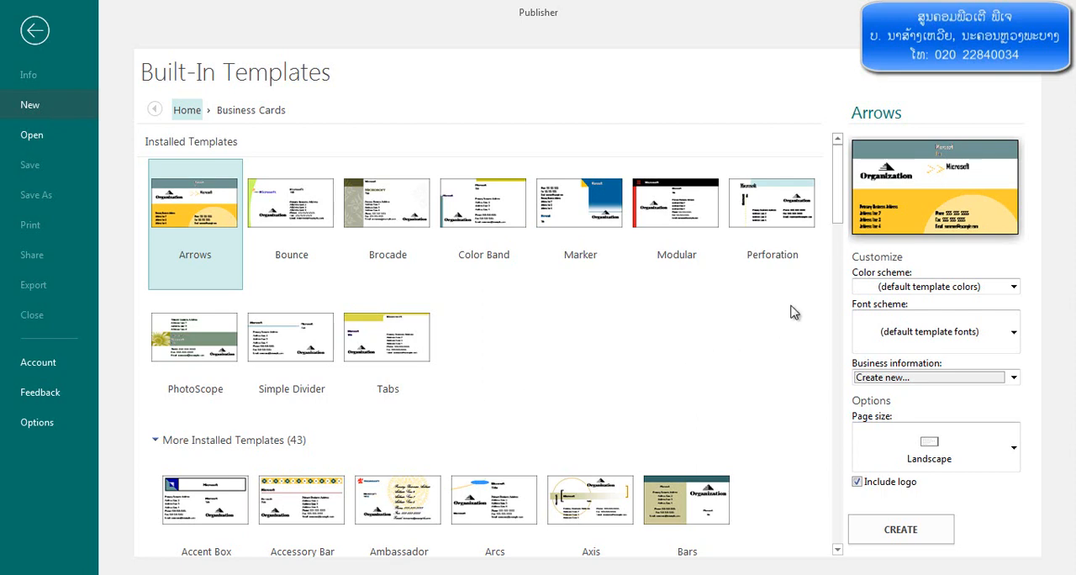
Create a new publication from the Modular business card template
mouse_move(841, 216)
mouse_down()
mouse_move(838, 269)
mouse_move(832, 209)
mouse_up()
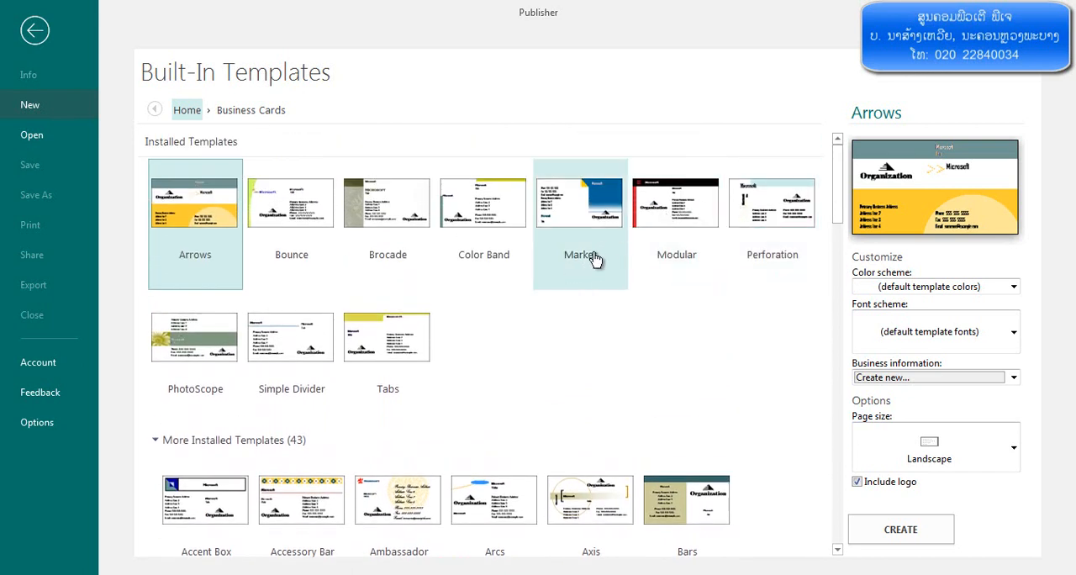
click(656, 247)
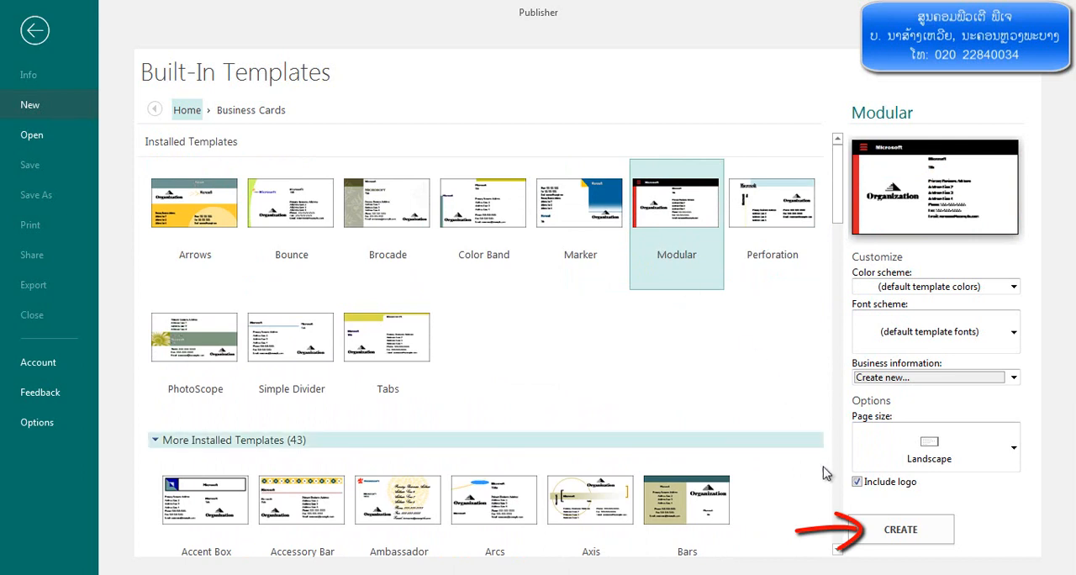
click(893, 531)
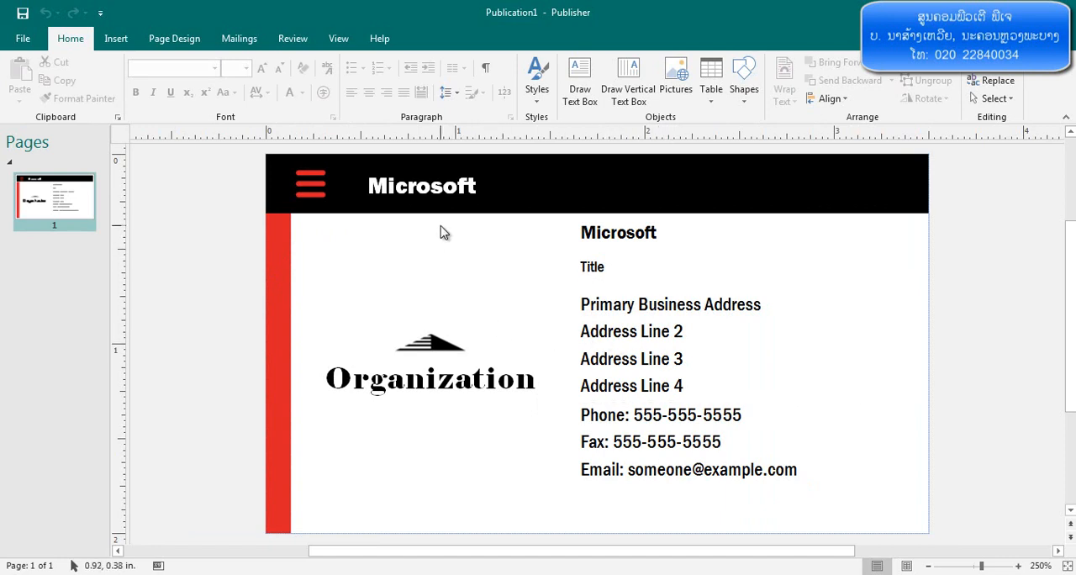
Examine the card's editable placeholders: title, address, contact details, Organization logo and header company name
click(593, 267)
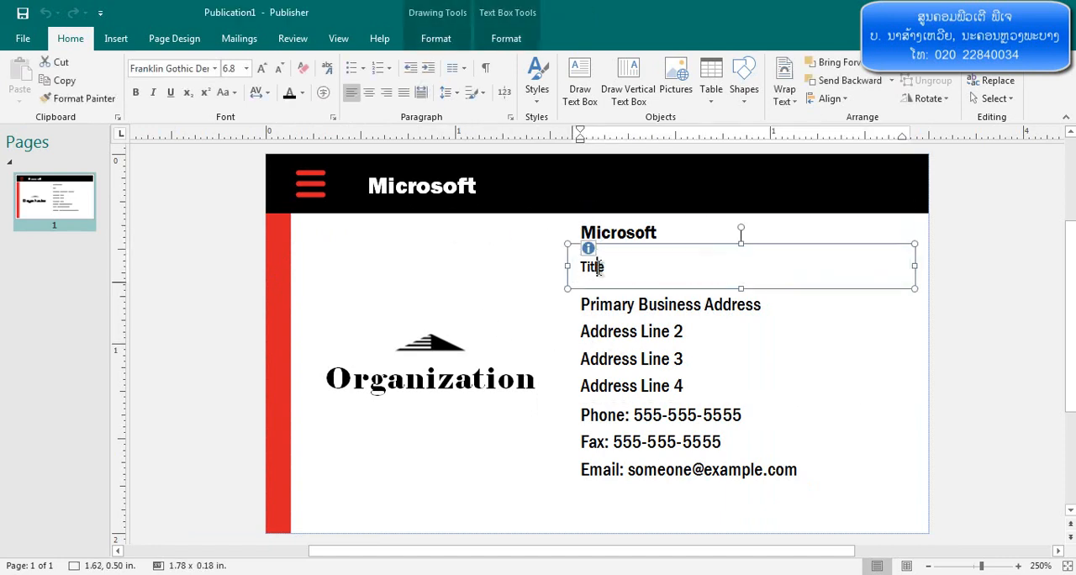
click(610, 307)
click(616, 414)
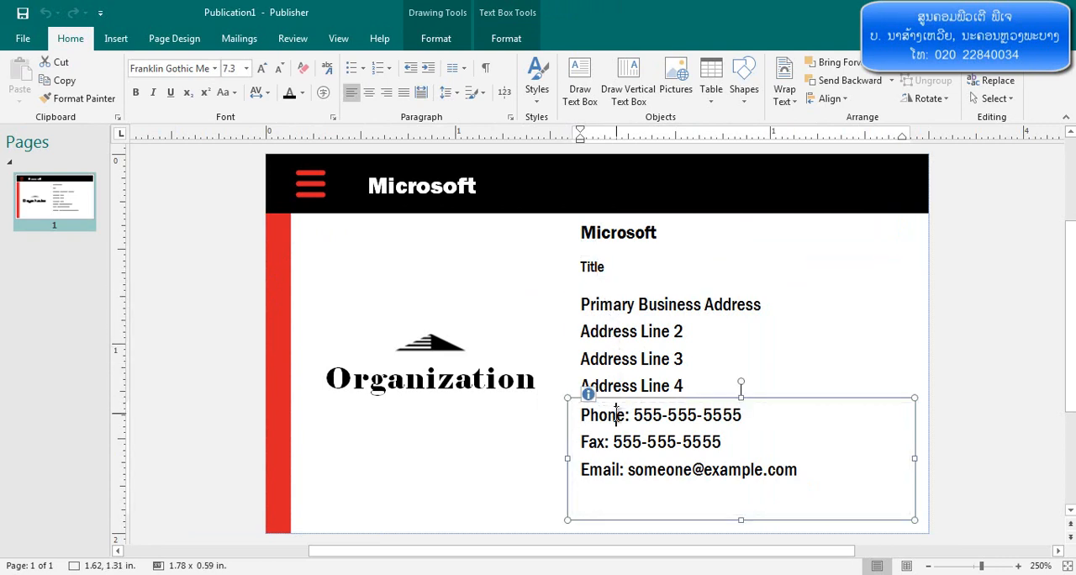
click(481, 380)
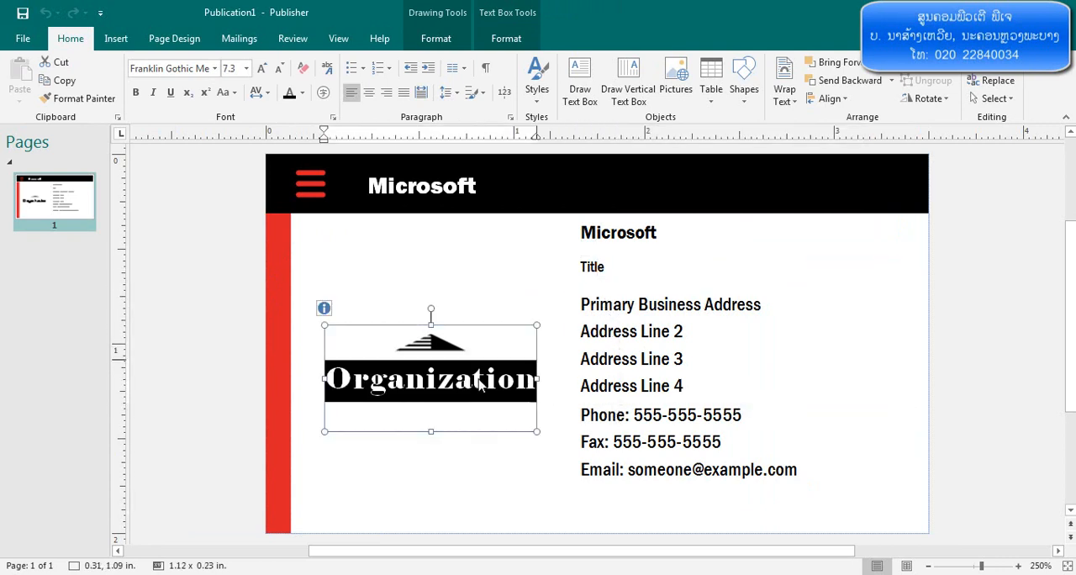
click(462, 193)
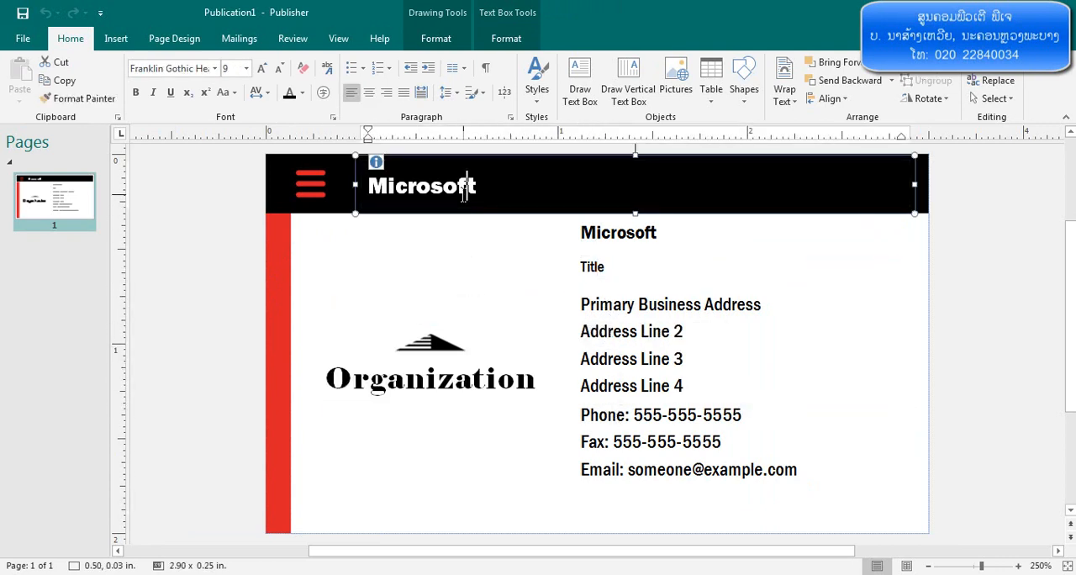
click(530, 196)
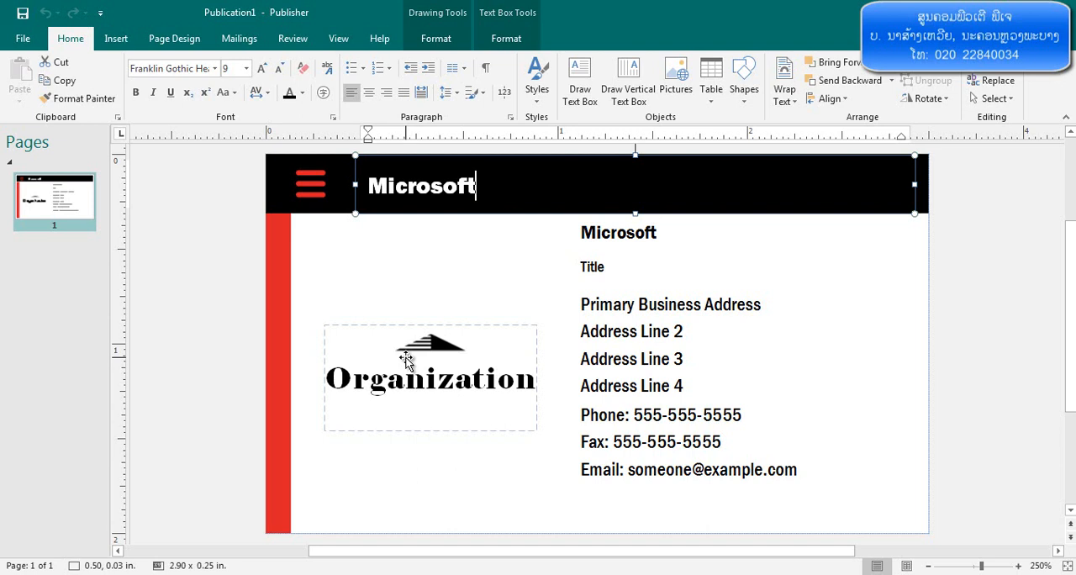
click(459, 295)
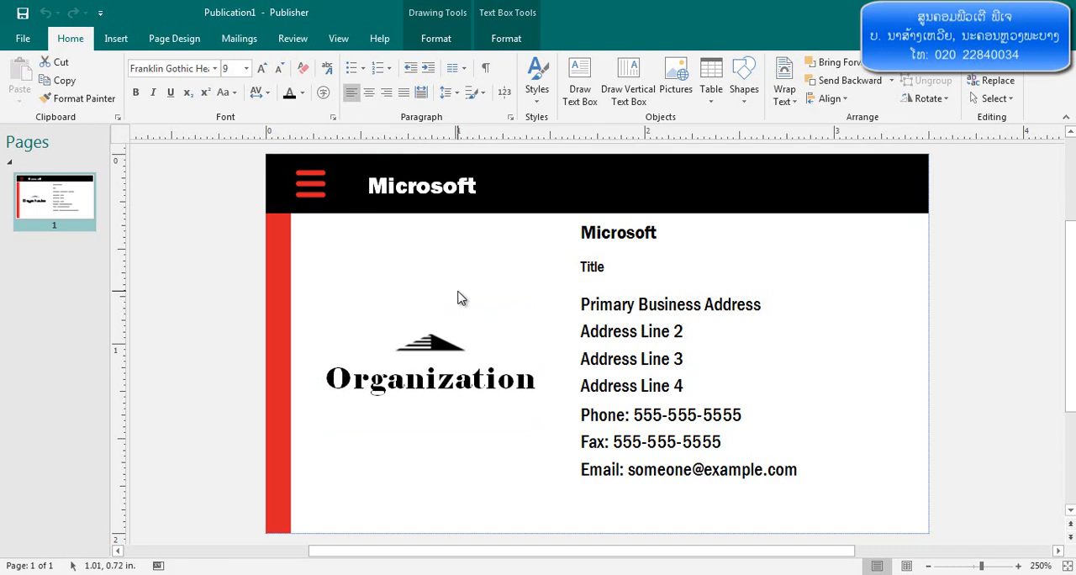
Clear the company name in the black header and set its font to Phetsarath OT, 9 pt
click(456, 210)
drag(480, 185, 360, 183)
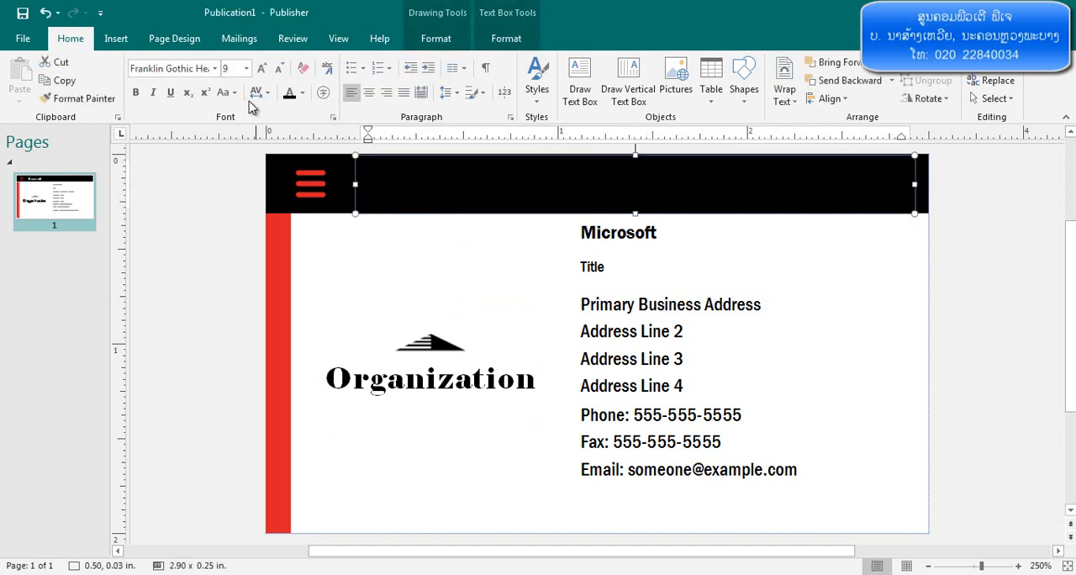
click(215, 68)
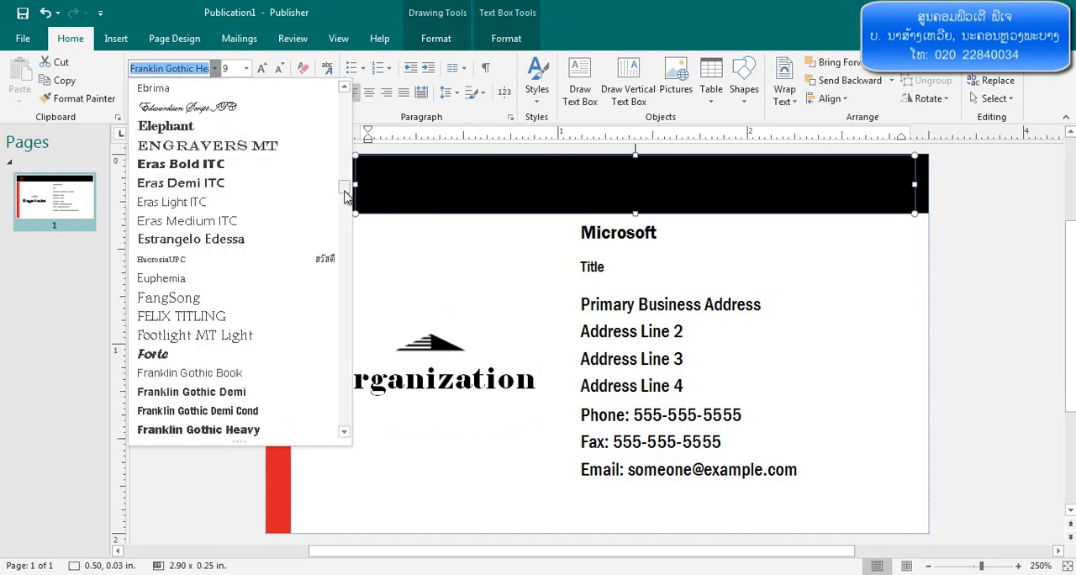
drag(346, 188, 352, 349)
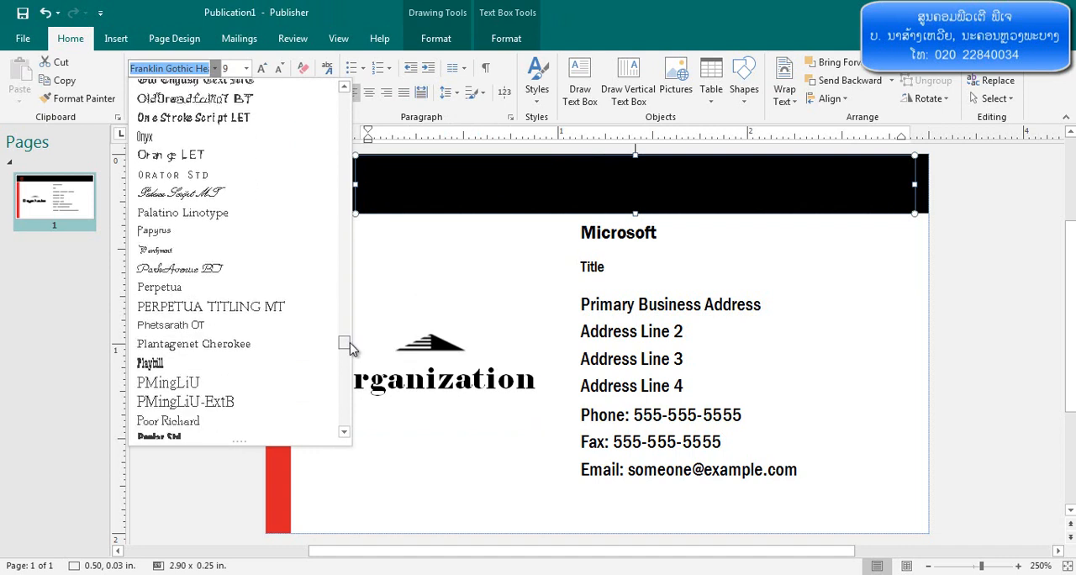
click(298, 325)
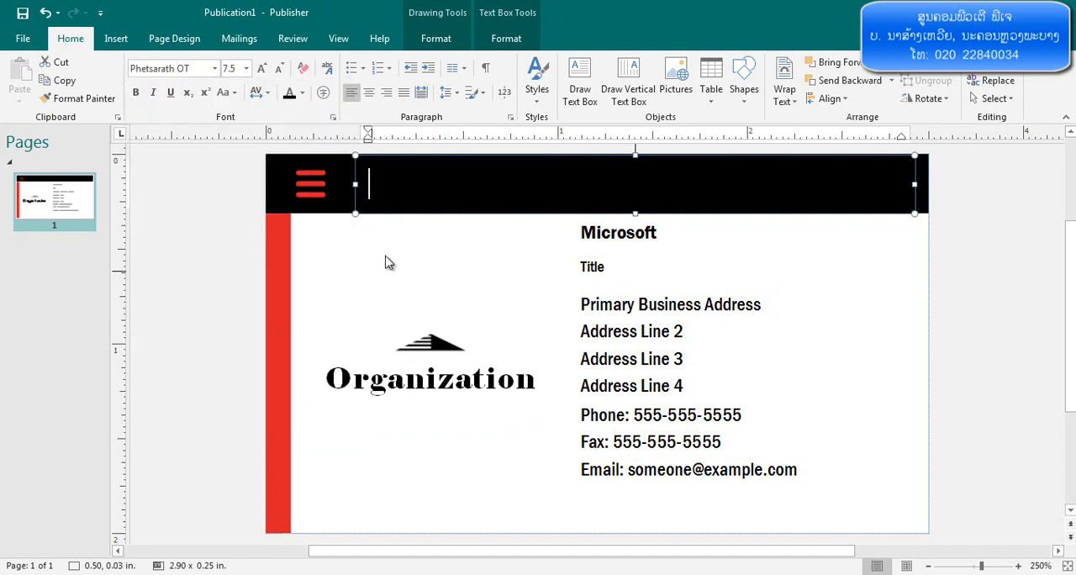
click(263, 69)
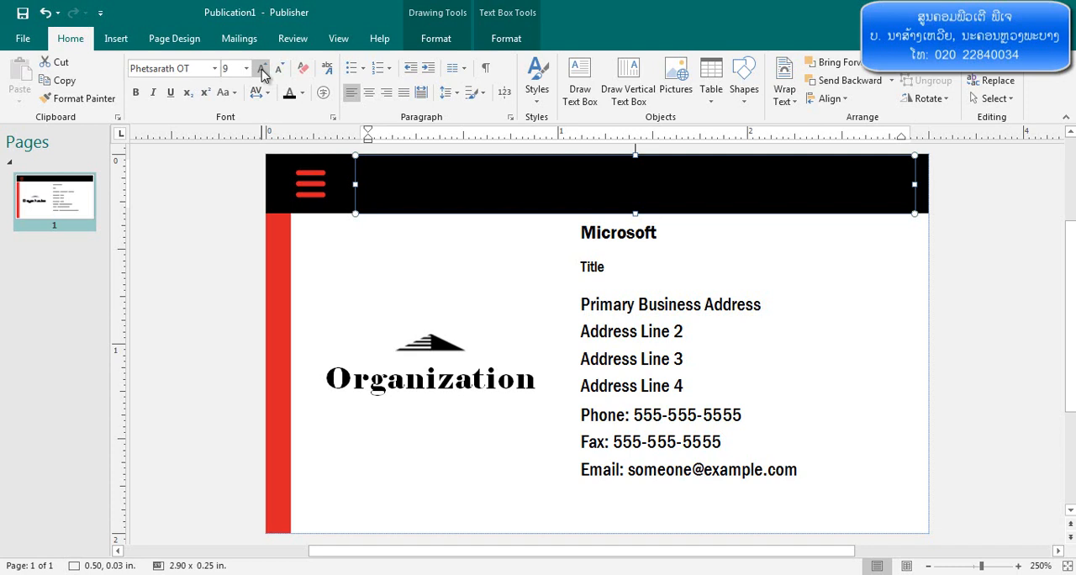
Enter ລົດຕູ້ບໍລິການທ່ອງທ່ຽວ as the header text, center it and enlarge it to 10 pt
text(ລິດຕູ້)
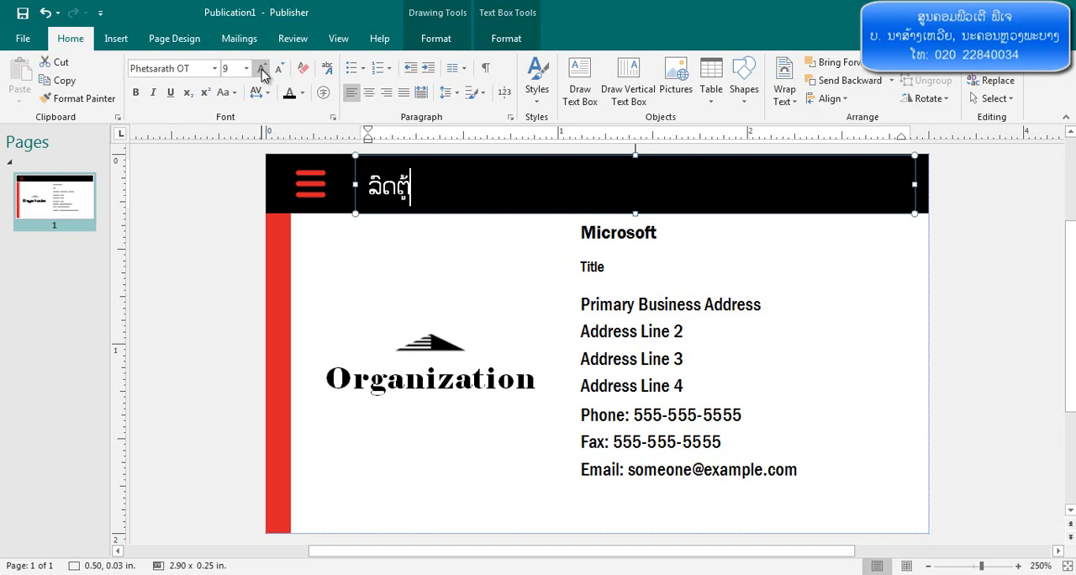
text(ບໍລິການທ່ອງທ)
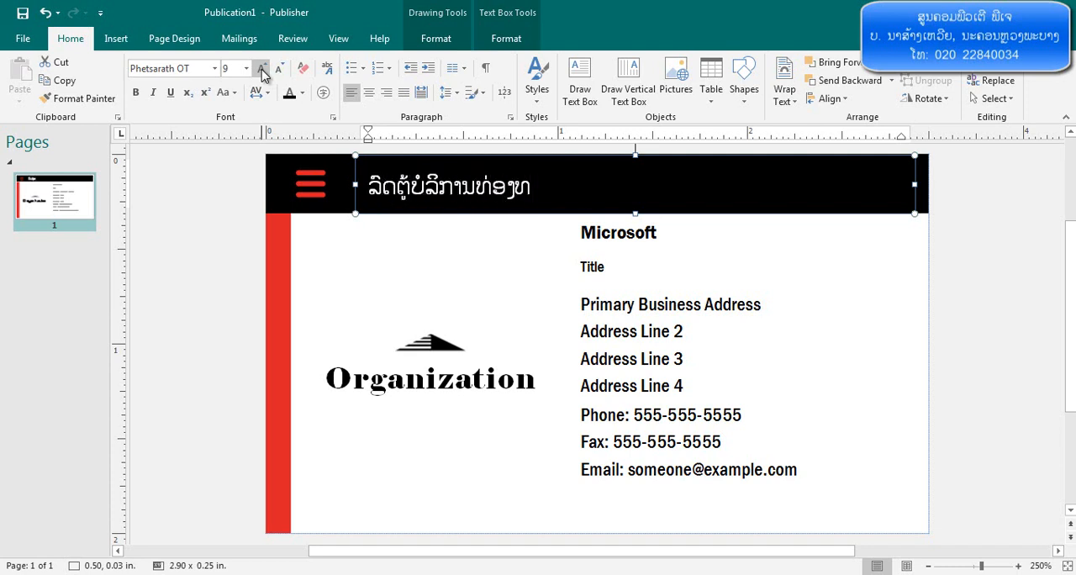
text(່ຽວ)
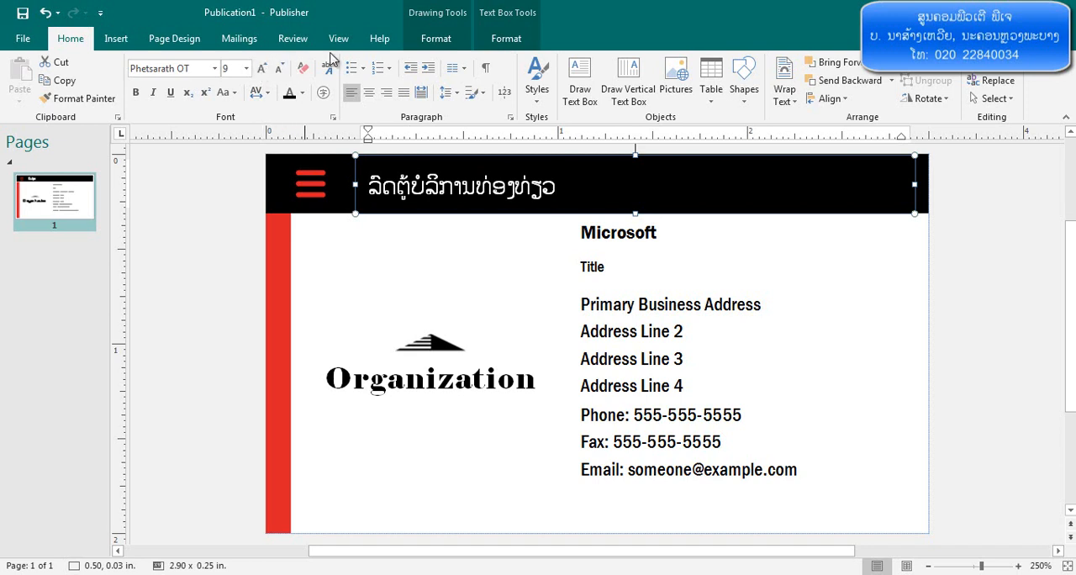
click(369, 93)
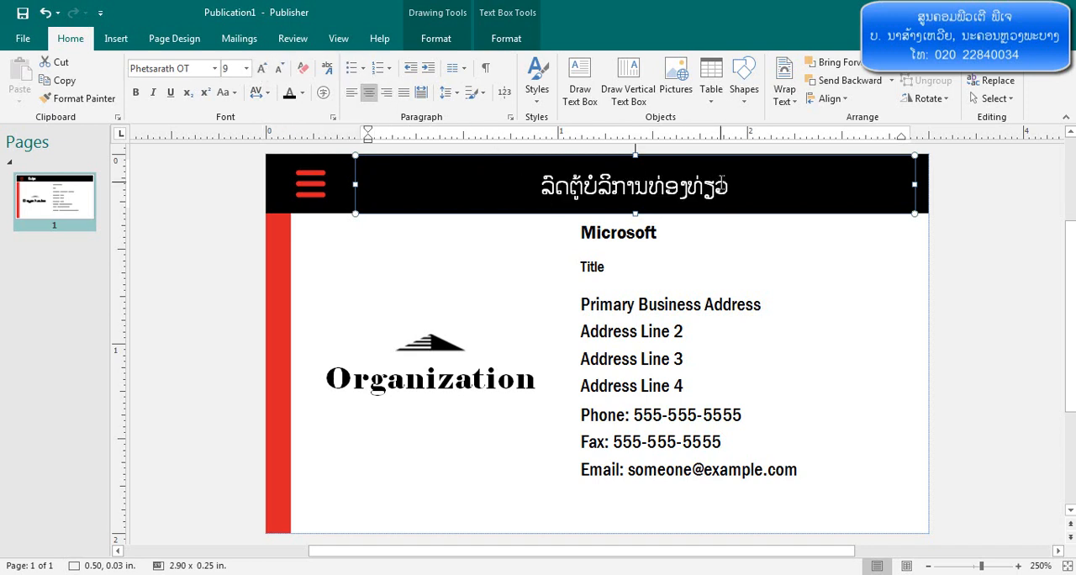
drag(740, 185, 523, 187)
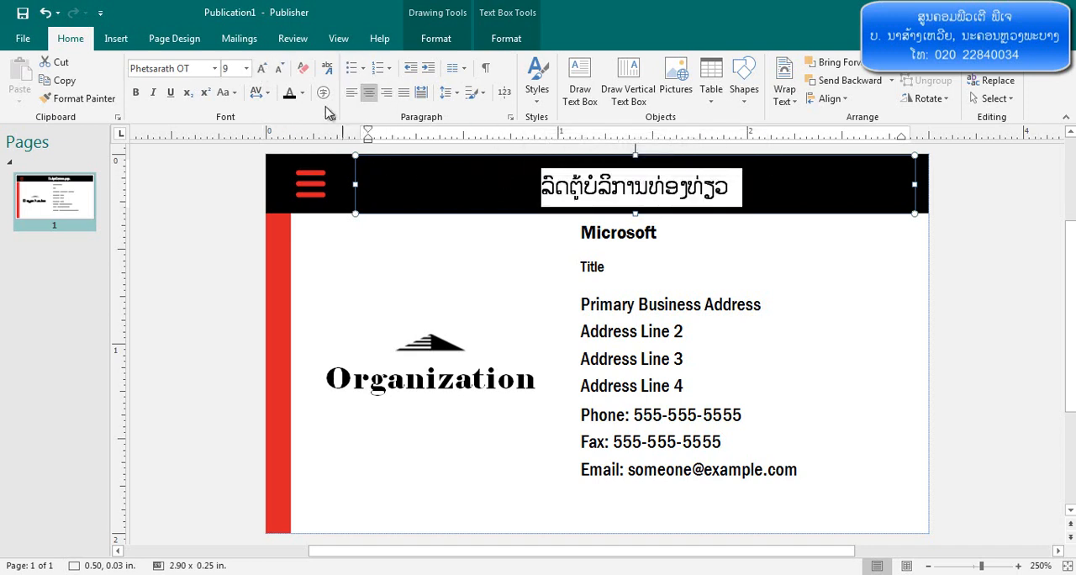
click(262, 68)
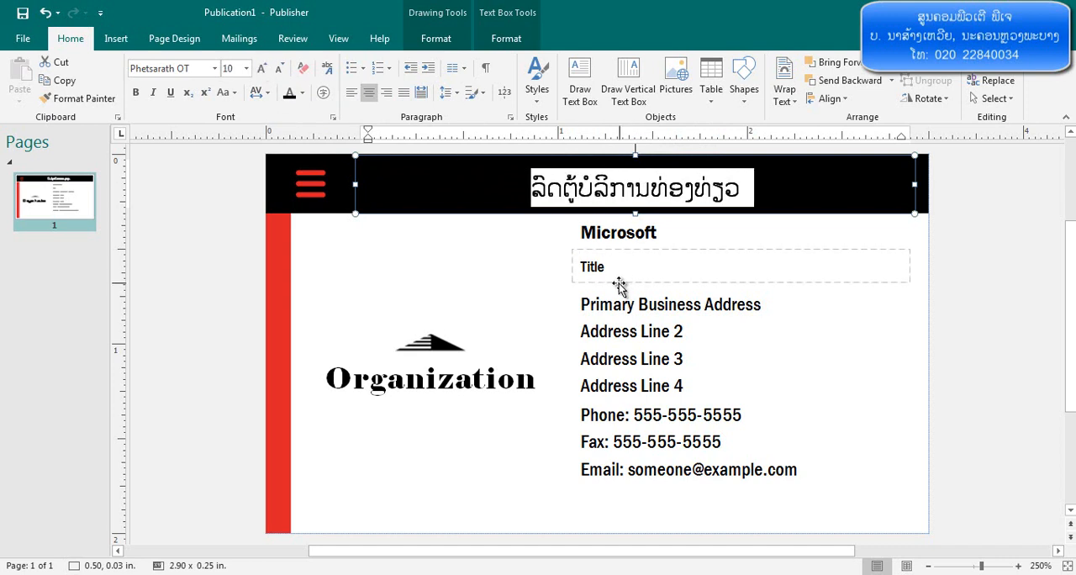
Delete the Organization logo and clear the Microsoft placeholder text above the Title line
click(444, 335)
key(Delete)
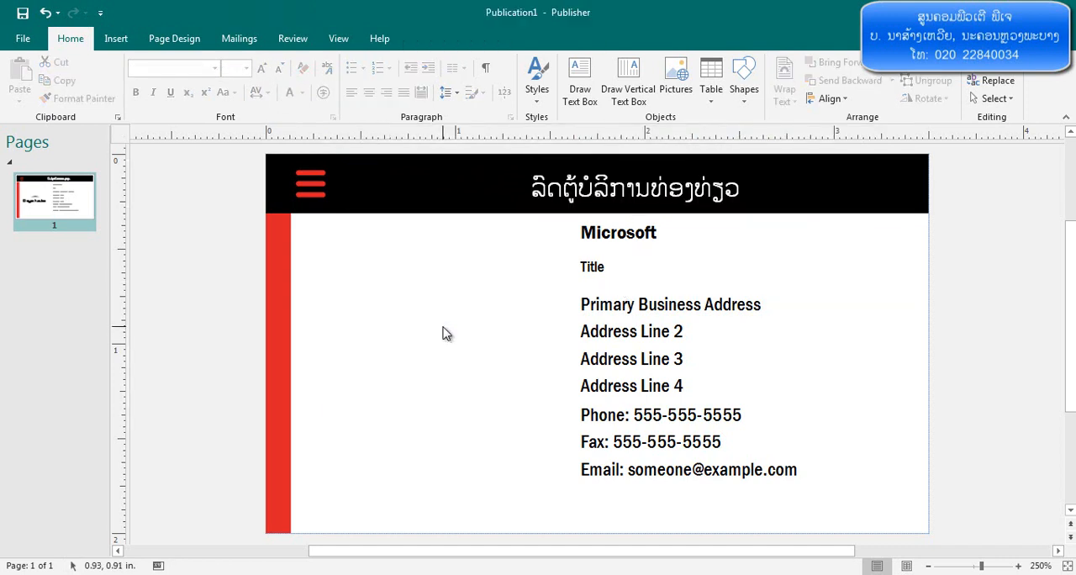
click(629, 304)
click(607, 261)
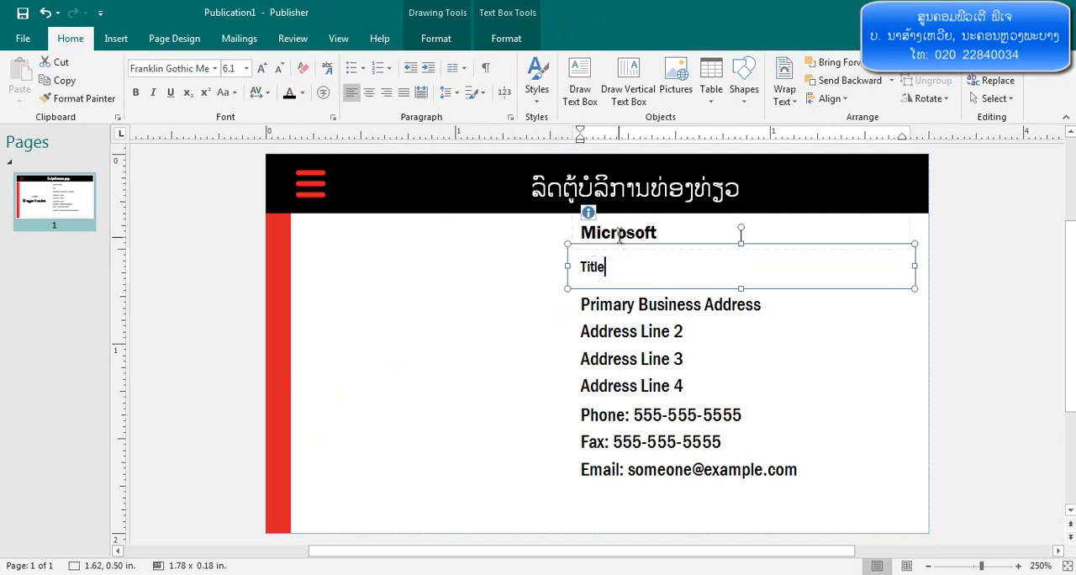
click(621, 233)
drag(670, 232, 558, 235)
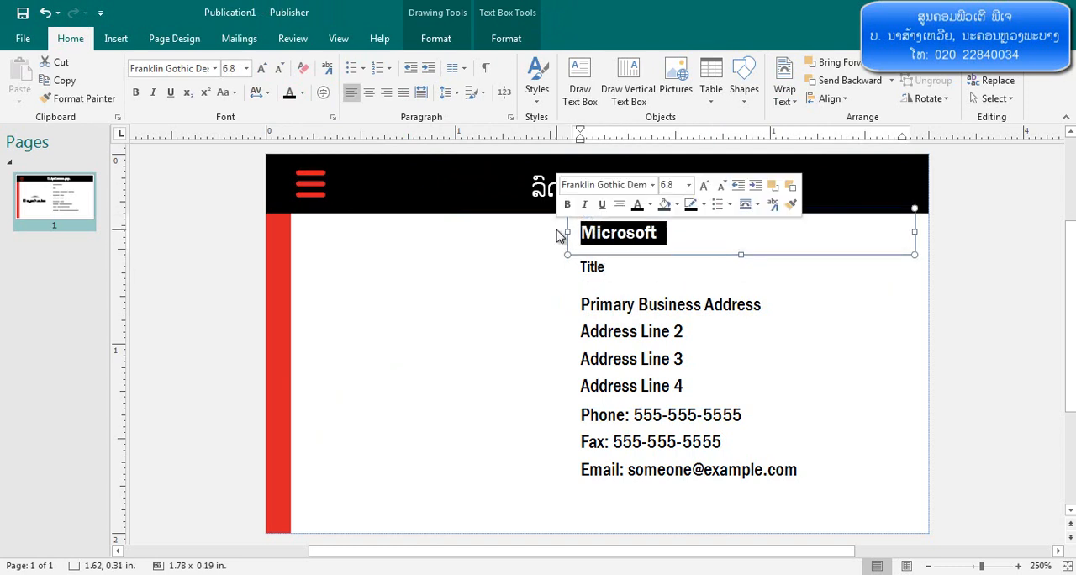
key(Delete)
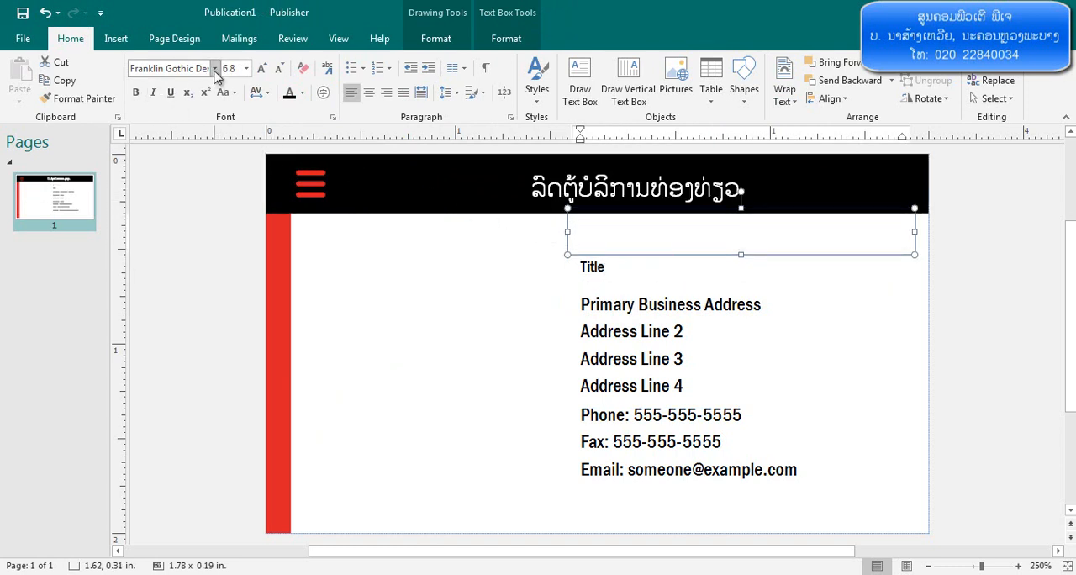
Set the font of the emptied text box above Title to Phetsarath OT, 9 pt
click(215, 72)
drag(345, 197, 344, 374)
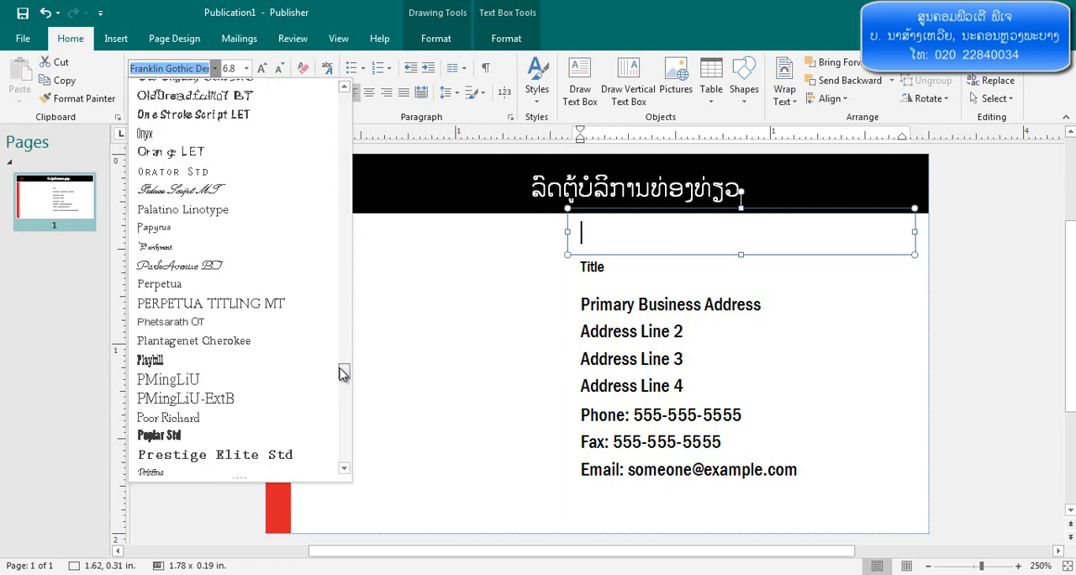
click(259, 324)
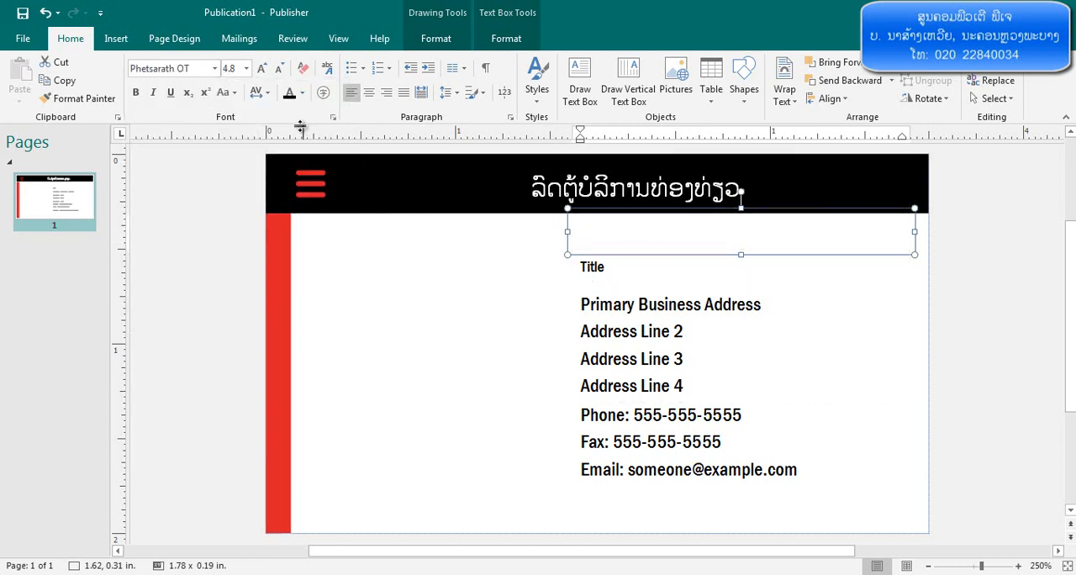
click(262, 69)
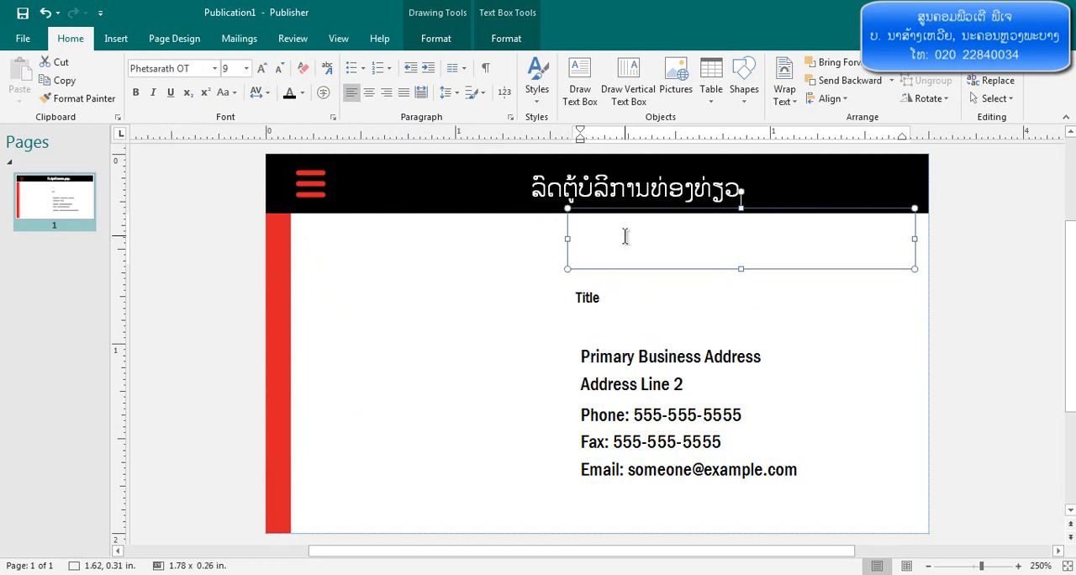
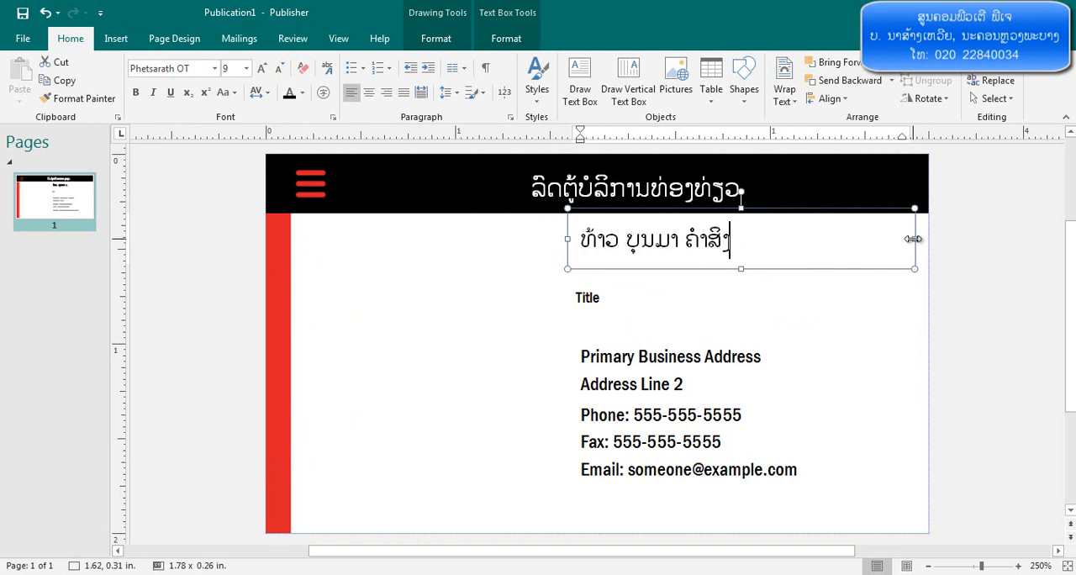
Enter the cardholder's full name and place its text box, narrowed to about 1.02 in, centrally below the black header
drag(913, 239, 771, 241)
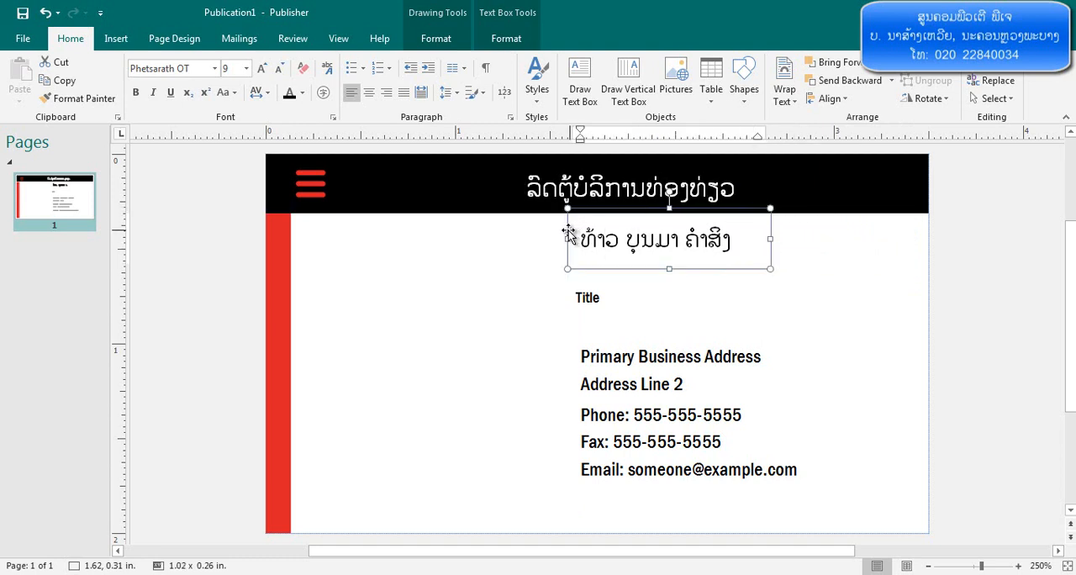
drag(568, 234, 504, 244)
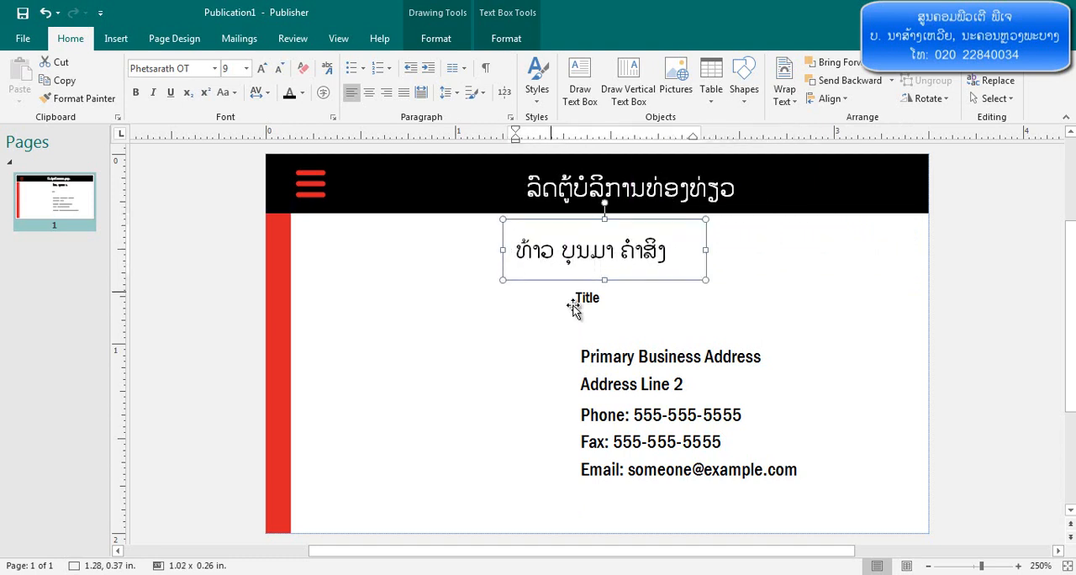
Move the phone, fax and email text box and the business address text box toward the card's horizontal center
click(582, 280)
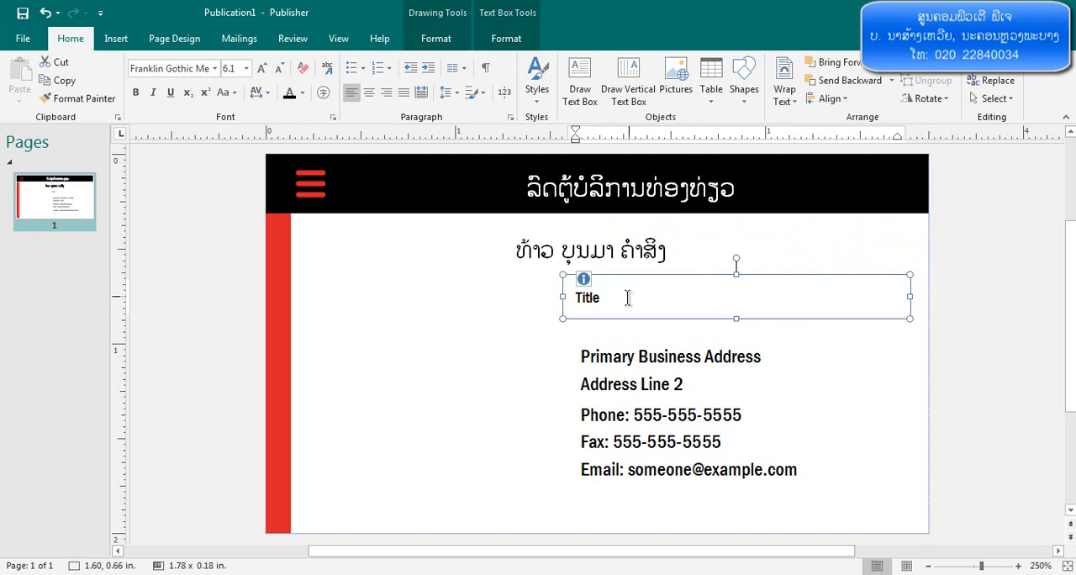
click(622, 357)
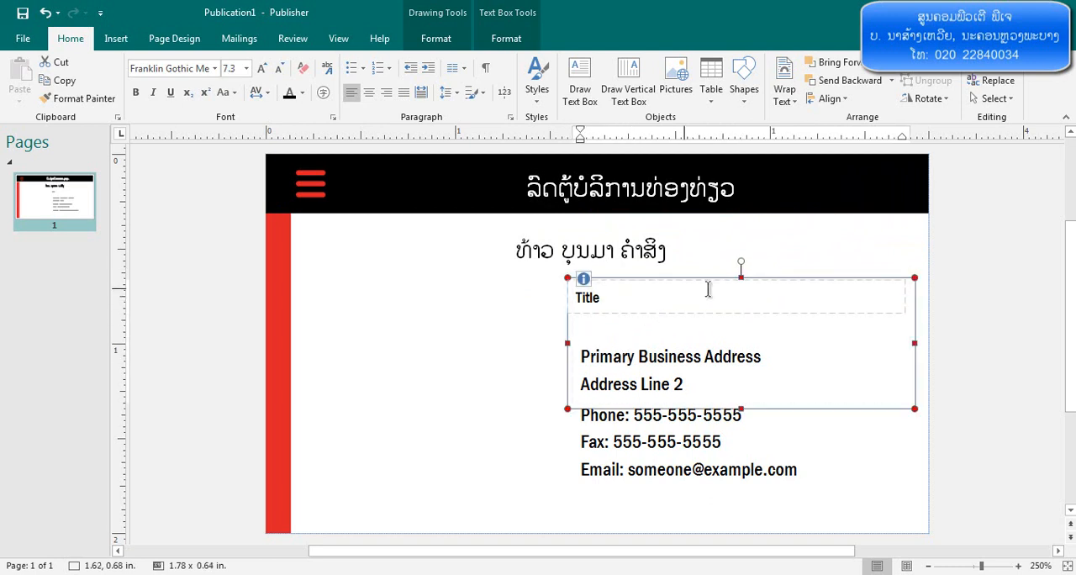
click(659, 448)
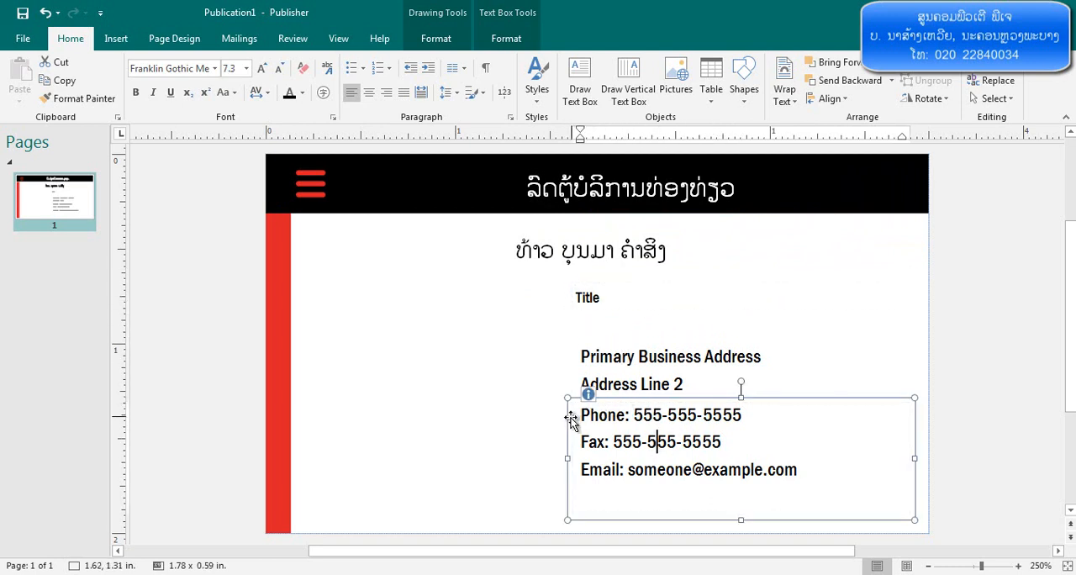
drag(570, 419, 428, 428)
click(629, 385)
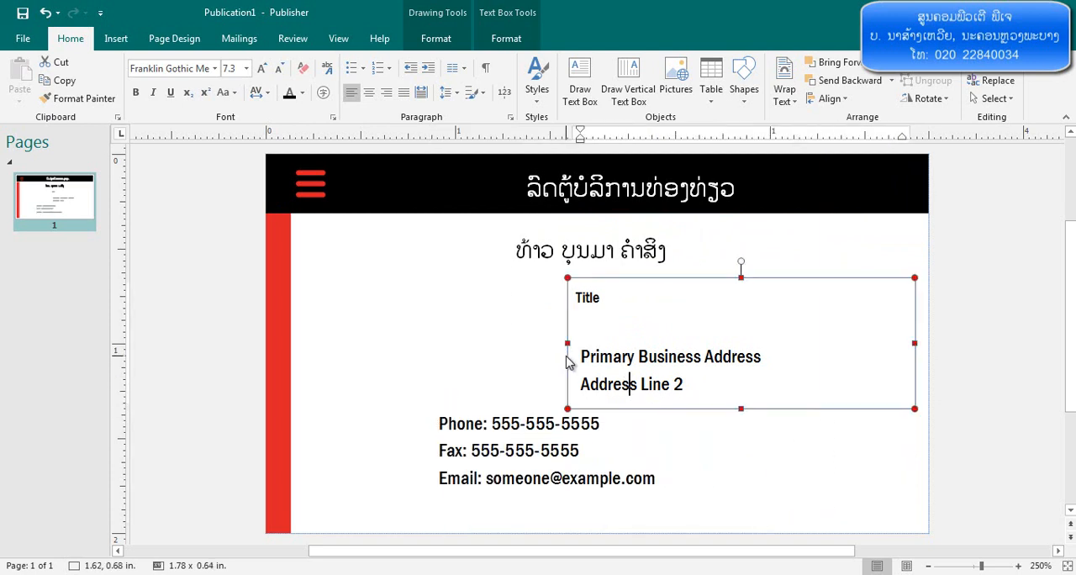
drag(569, 360, 433, 360)
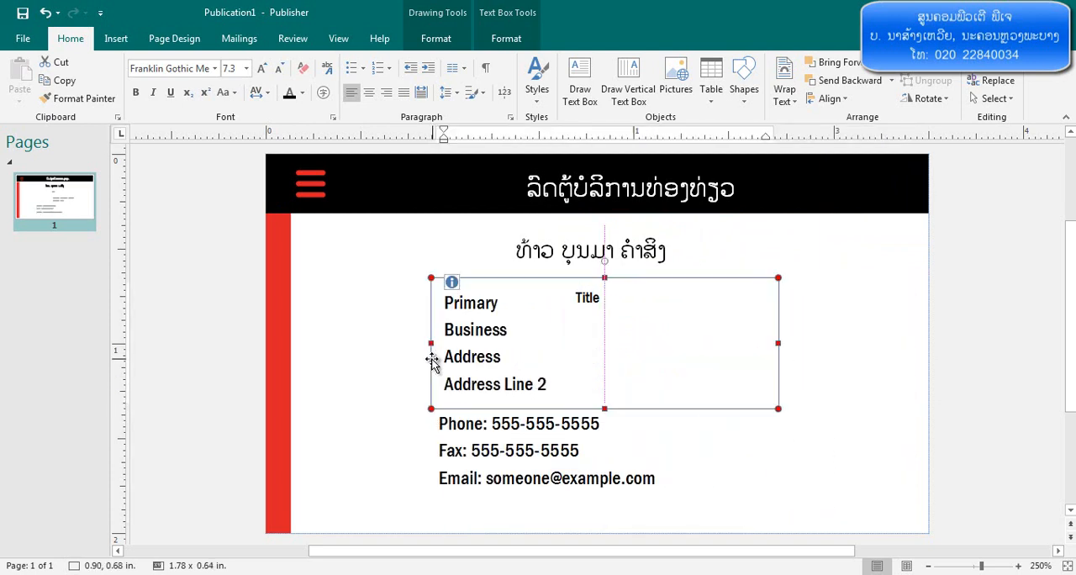
Delete the Title text box that overlaps the business address block
click(655, 302)
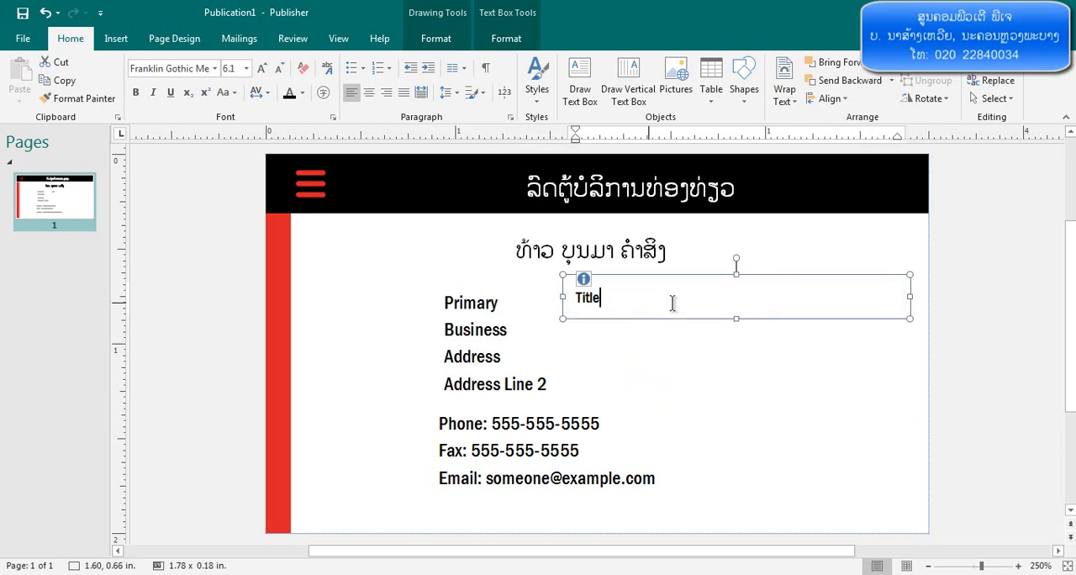
click(814, 280)
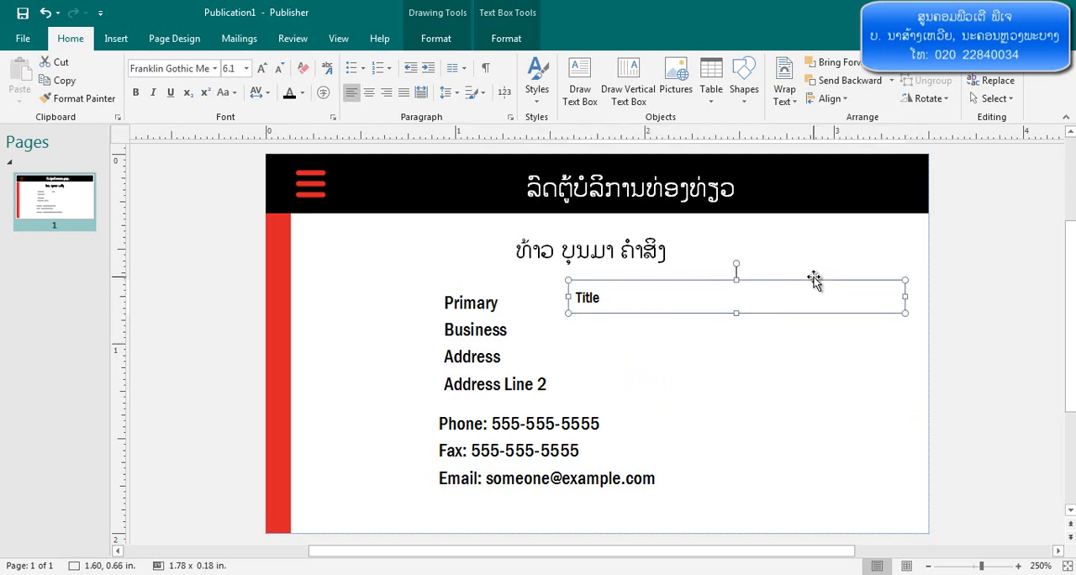
key(Delete)
click(536, 333)
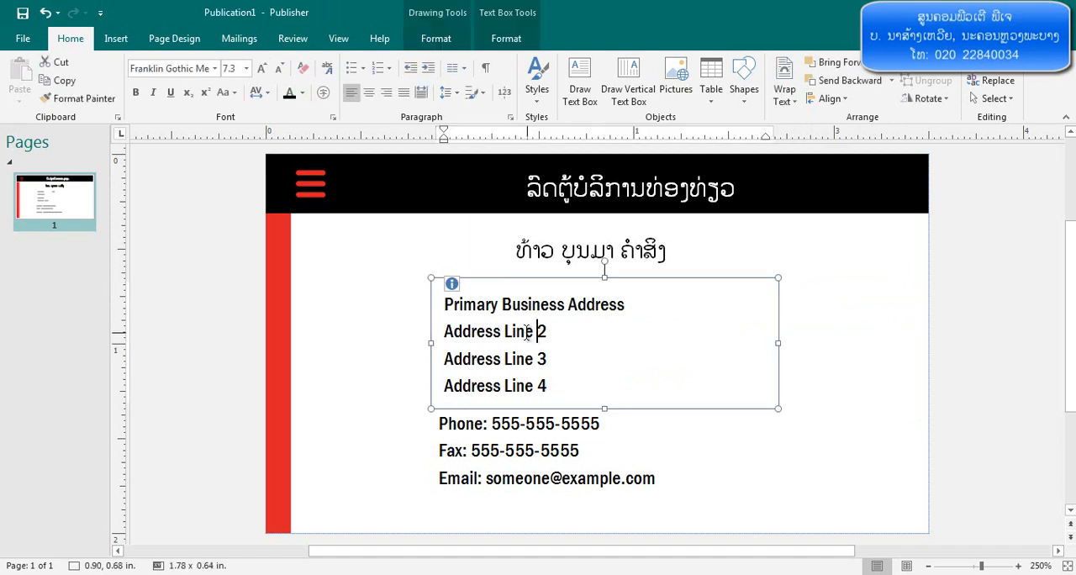
click(375, 301)
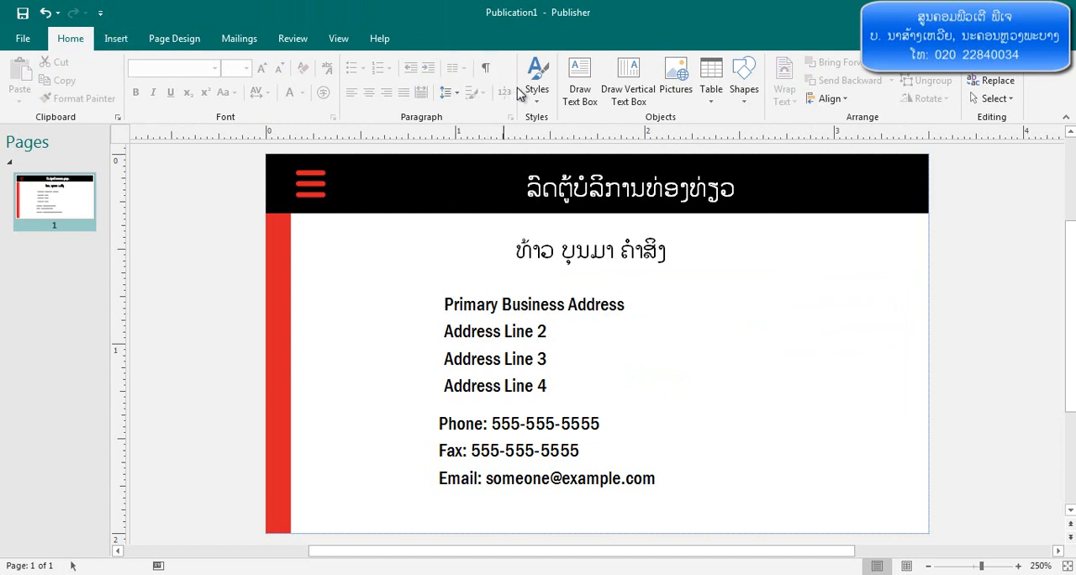
click(582, 97)
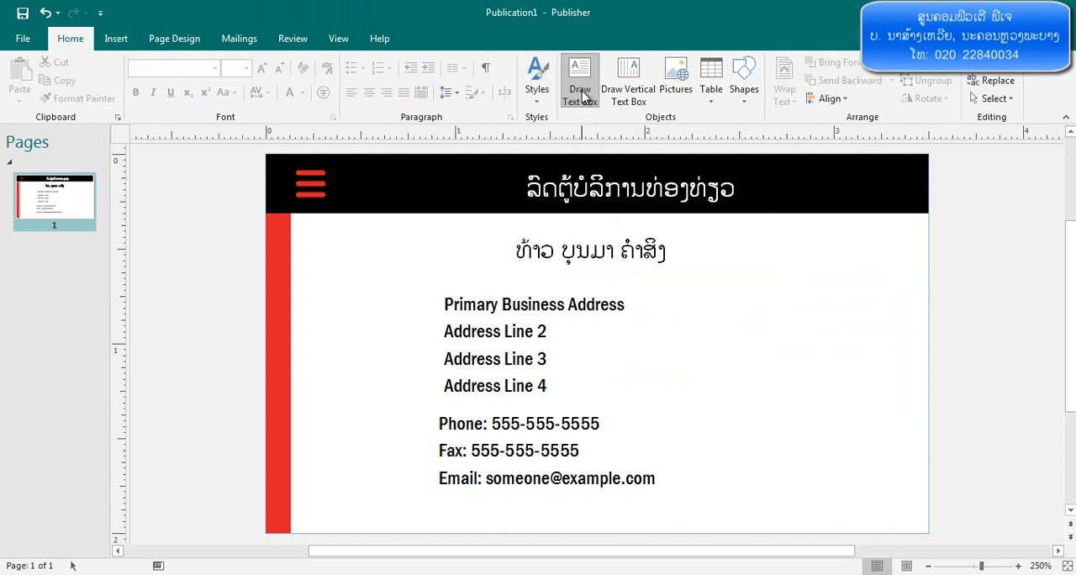
drag(317, 264, 382, 351)
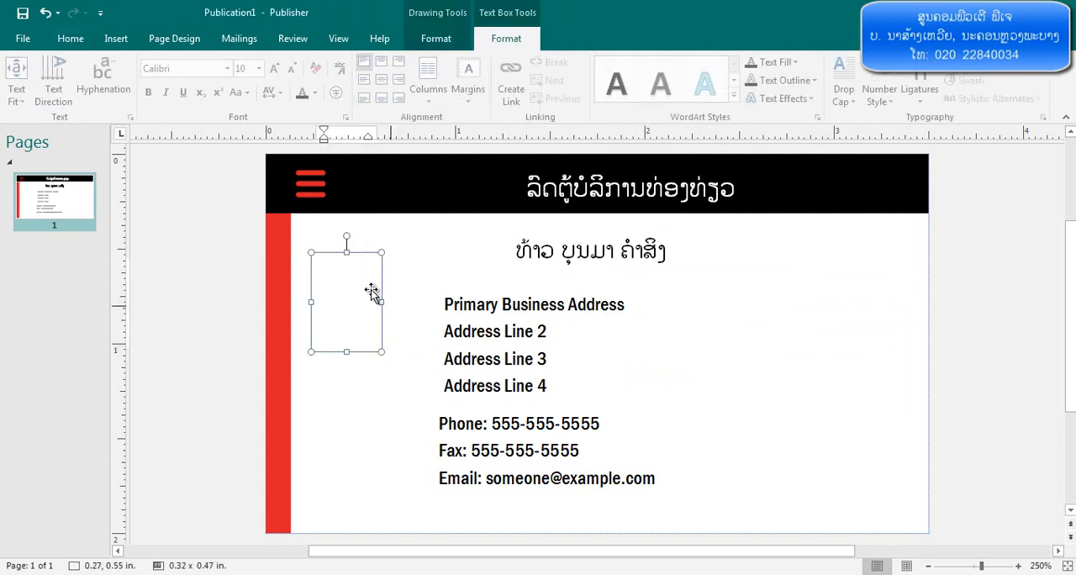
click(369, 254)
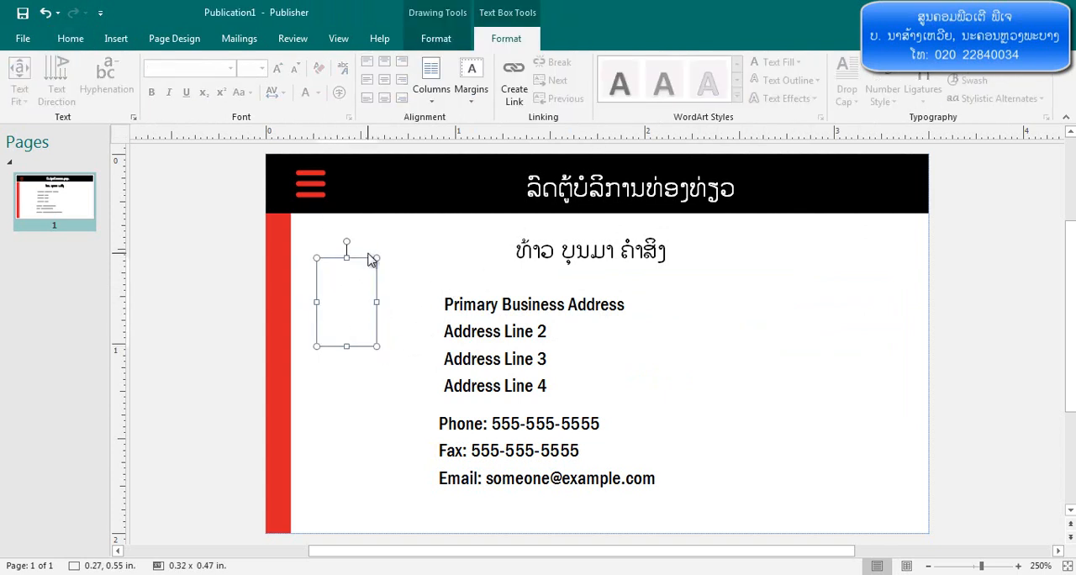
key(Delete)
Clear the placeholder address lines and shorten their text box from above to about 0.23 in high
click(509, 319)
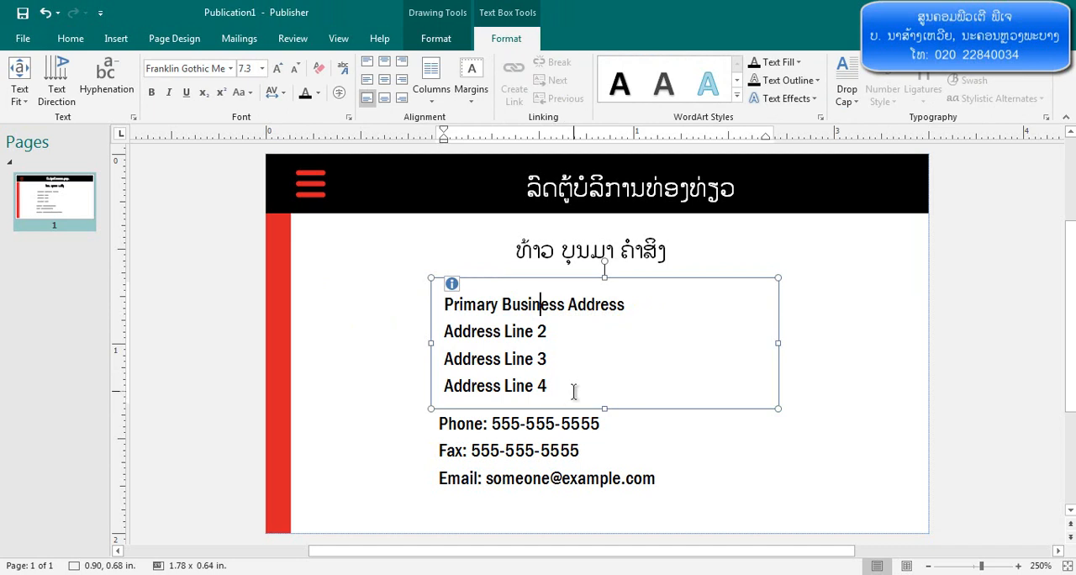
drag(581, 390, 432, 313)
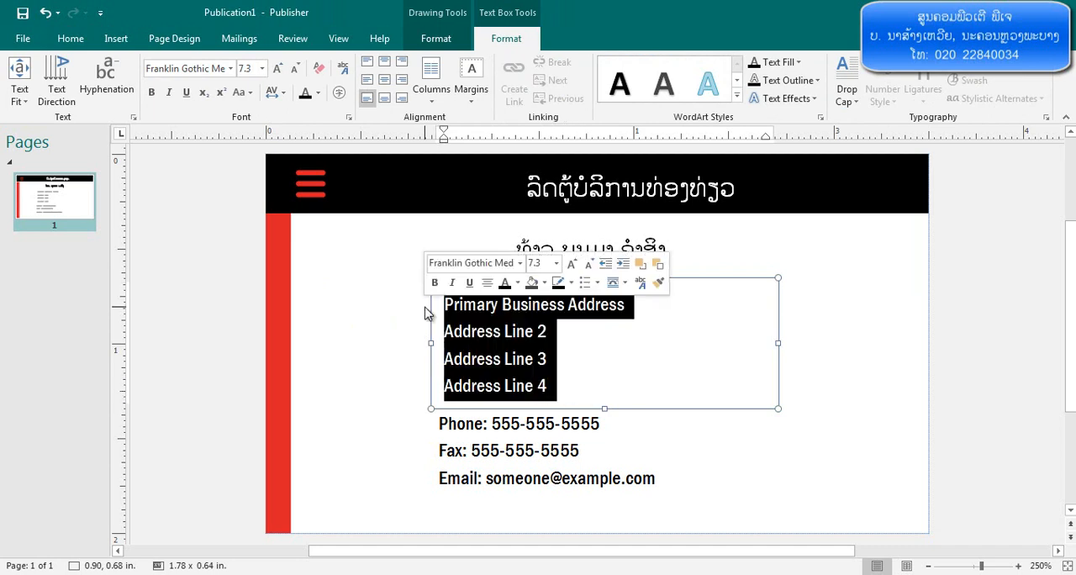
key(Delete)
drag(602, 279, 581, 354)
Set the address box's font to Phetsarath OT and enter the village and city address in Lao
text(ດ)
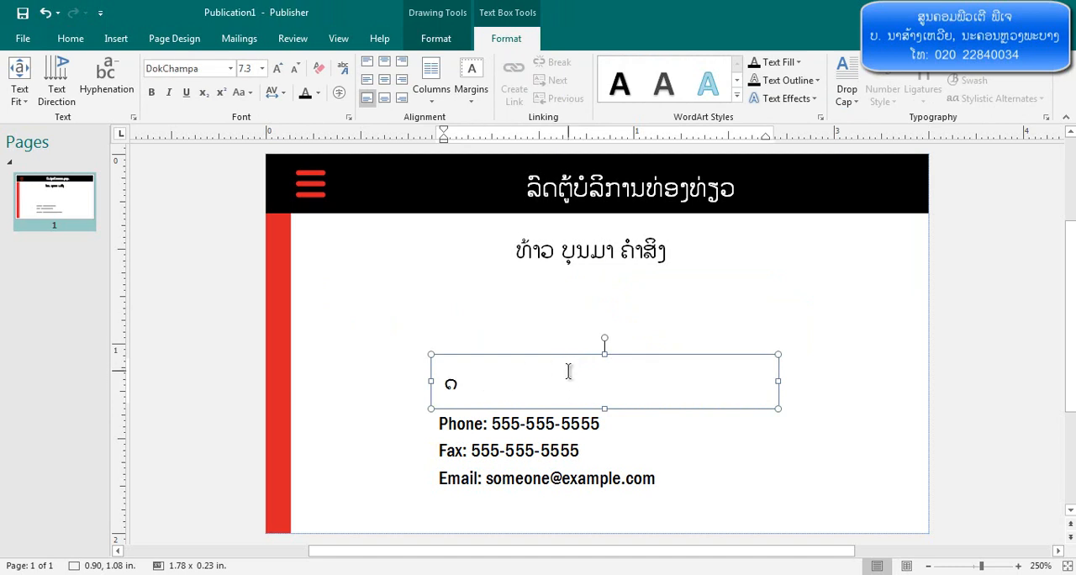
click(230, 68)
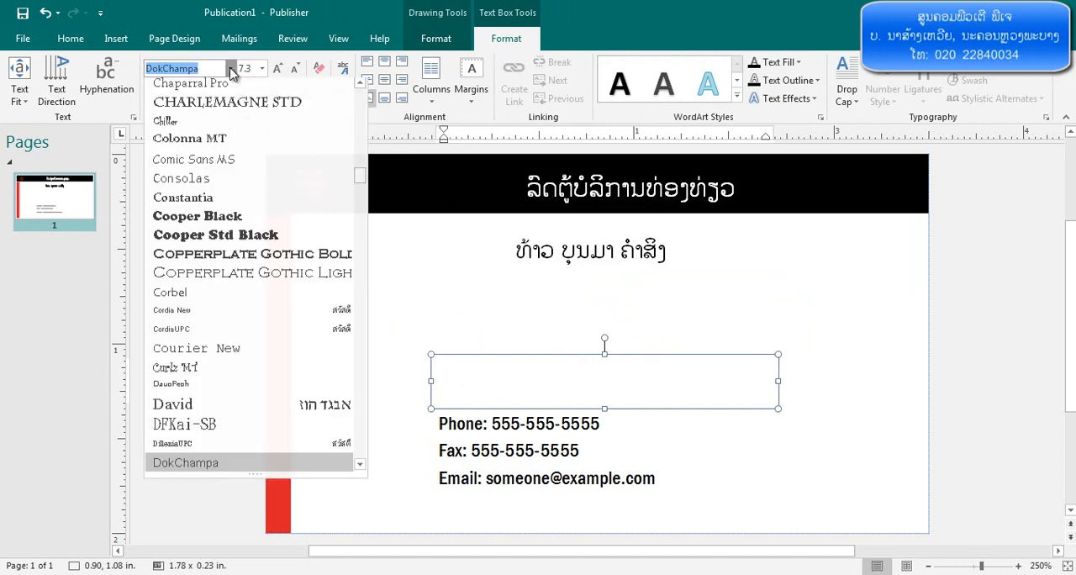
scroll(256, 136, up, 10)
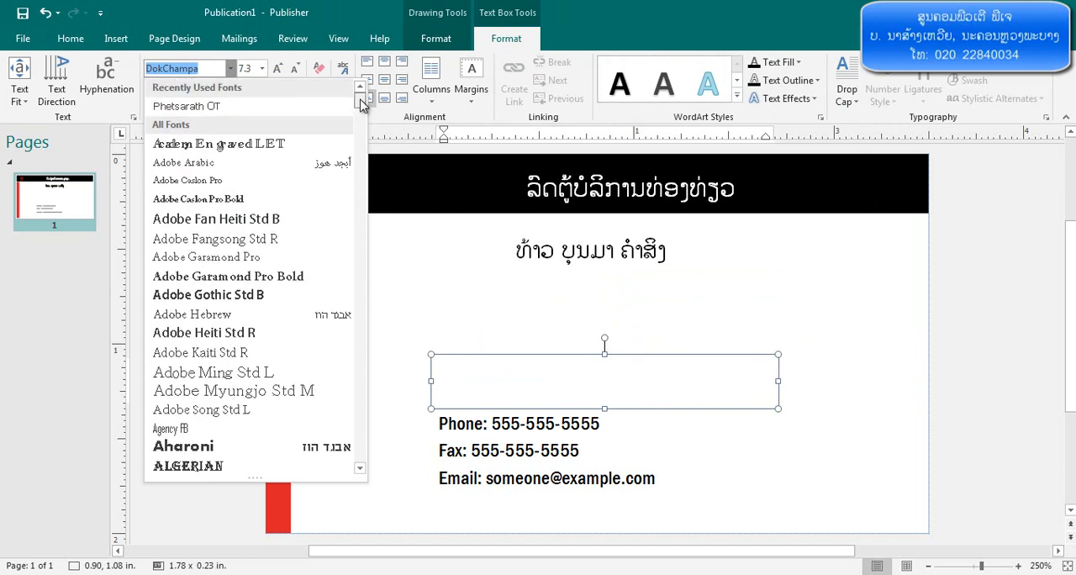
click(298, 101)
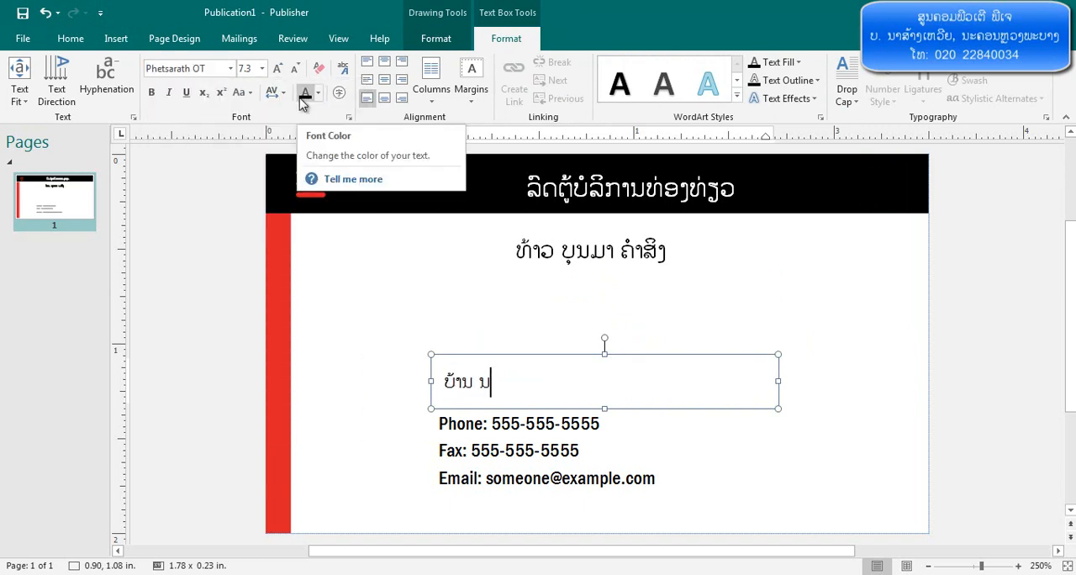
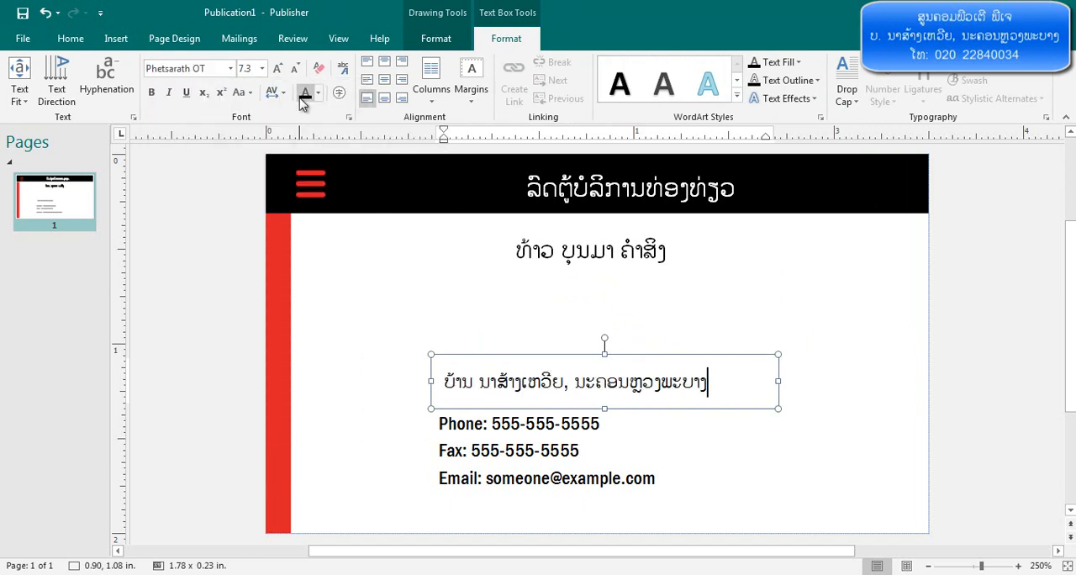
Replace the phone, fax and email placeholders with the cardholder's phone number and email address, separated by a comma
click(507, 451)
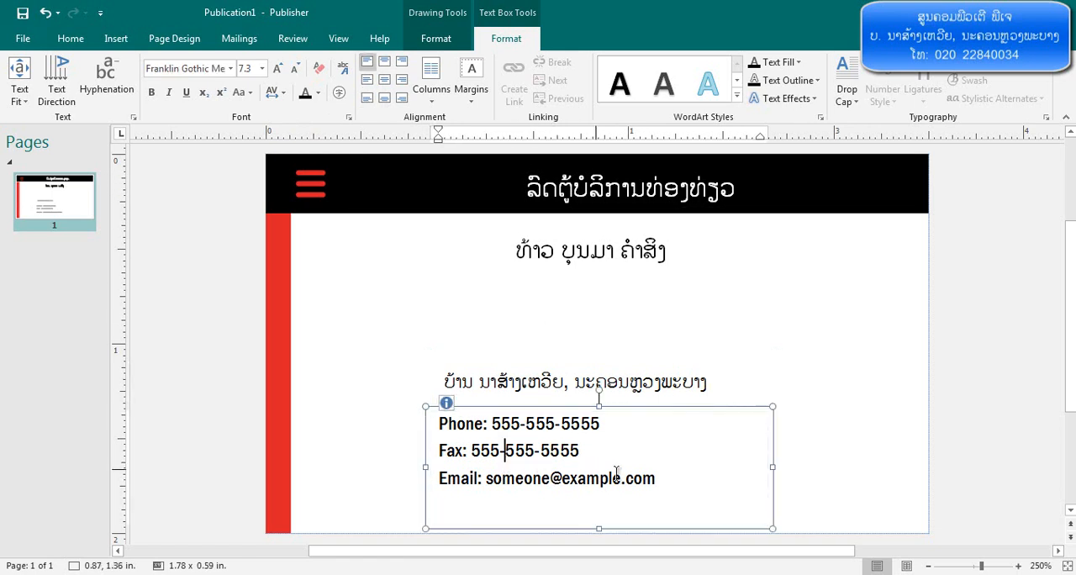
key(ctrl+a)
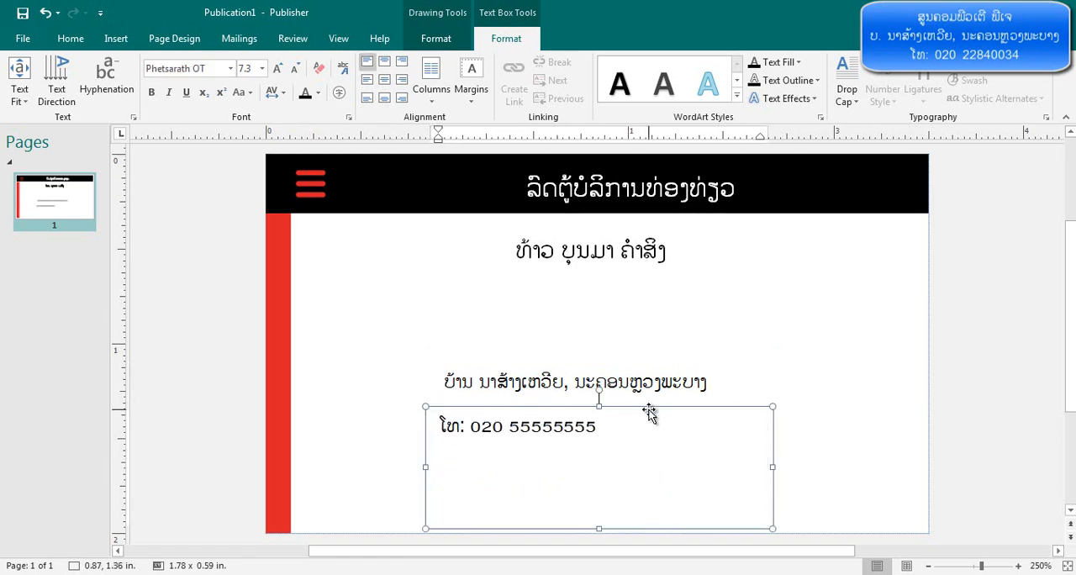
Resize the phone and email text box to about 2.91 x 0.19 in and move it near the card's lower edge
drag(773, 467, 868, 467)
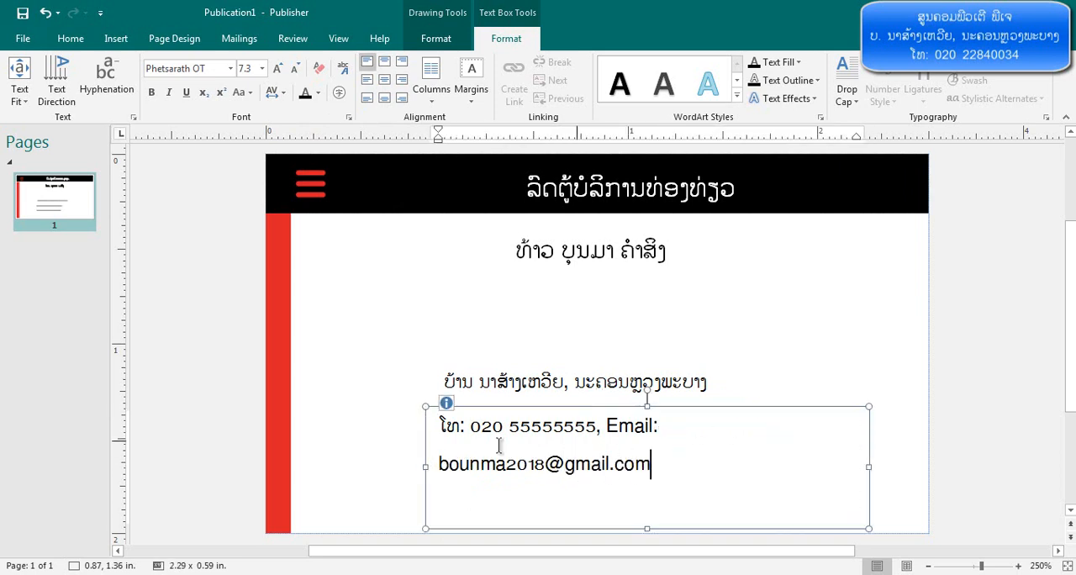
drag(426, 467, 308, 467)
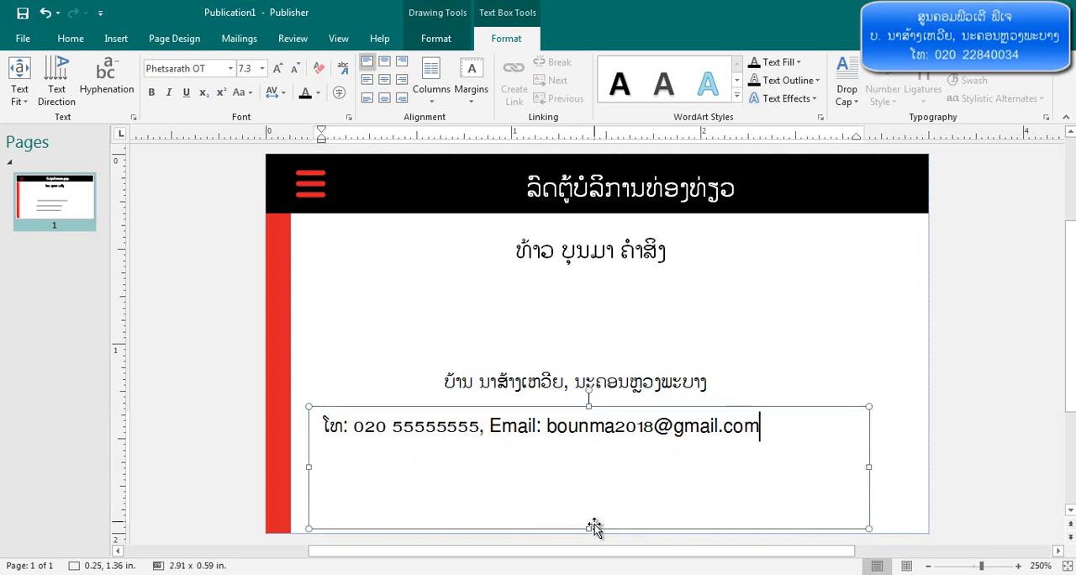
drag(589, 528, 589, 454)
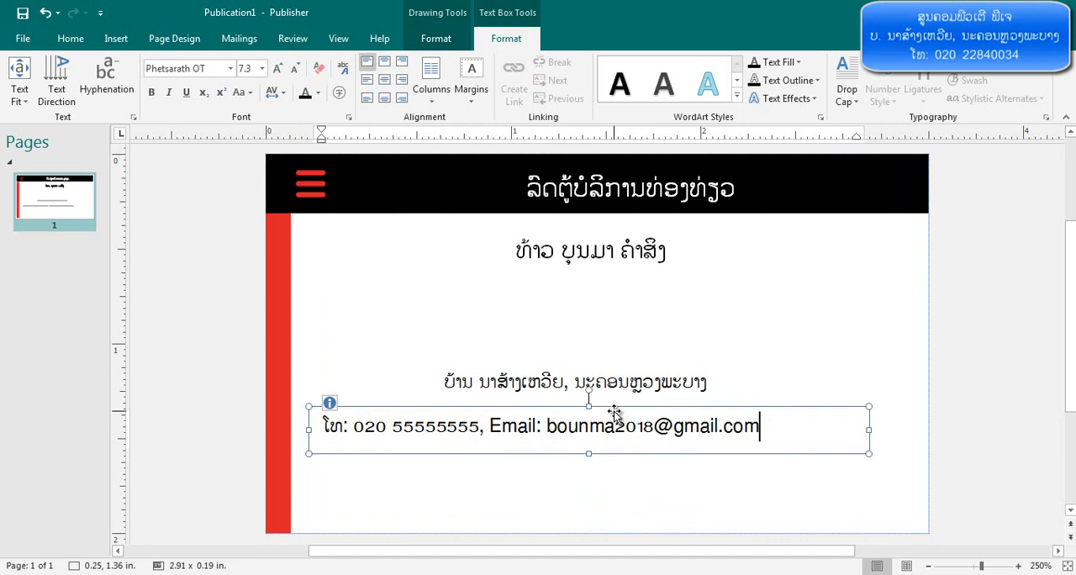
drag(615, 411, 627, 479)
Center the address text at 9 pt and widen its text box to about 2.13 in
click(601, 384)
key(ctrl+a)
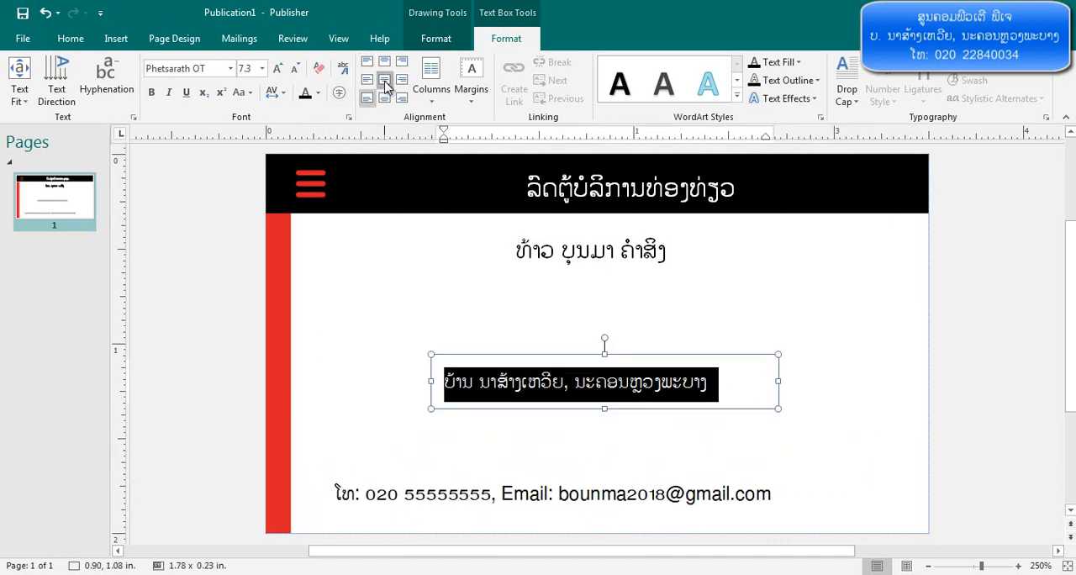
click(385, 82)
click(278, 69)
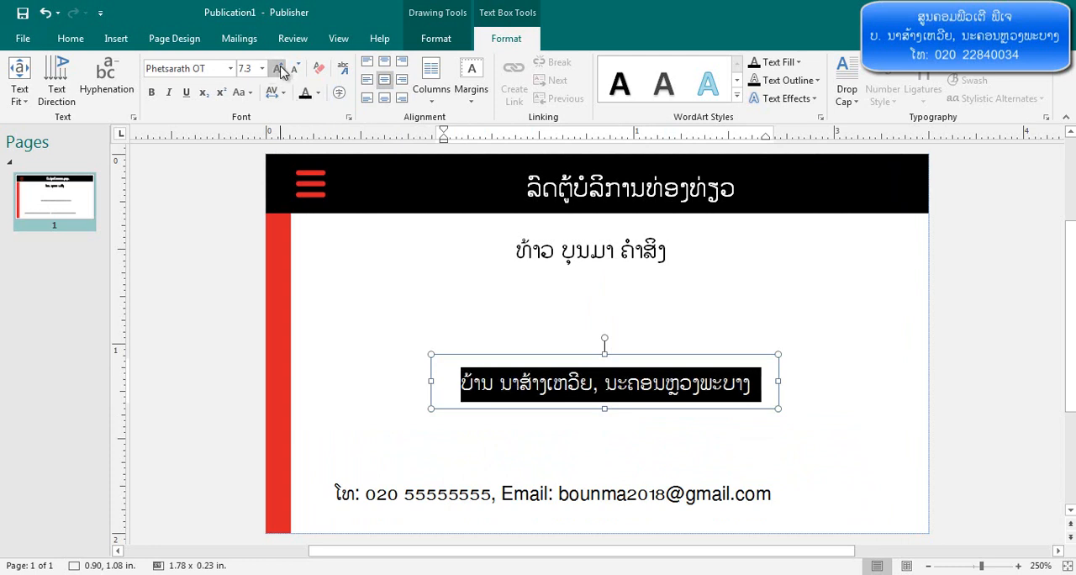
click(280, 72)
key(Escape)
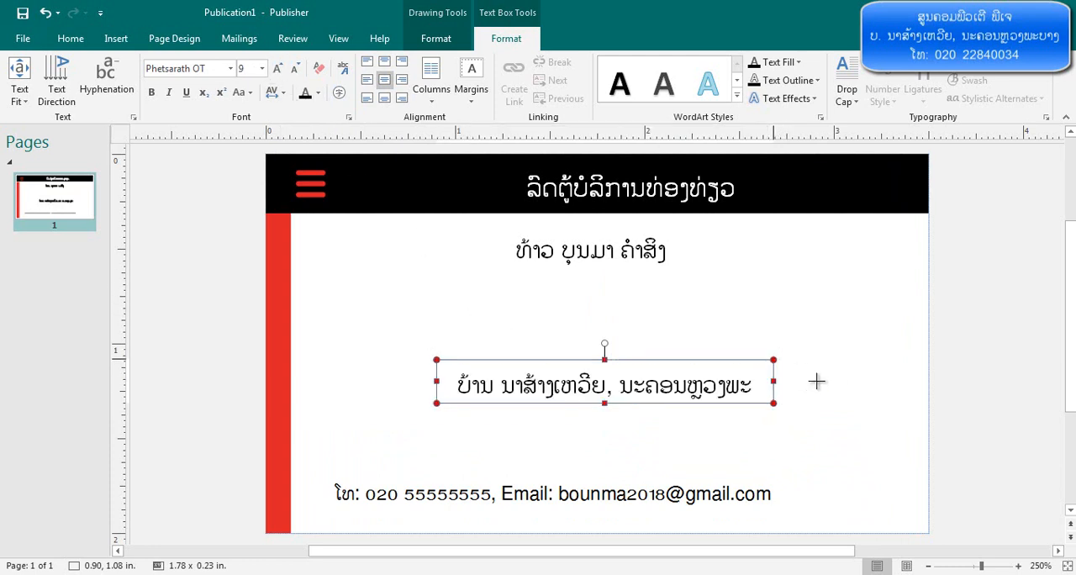
drag(774, 381, 845, 381)
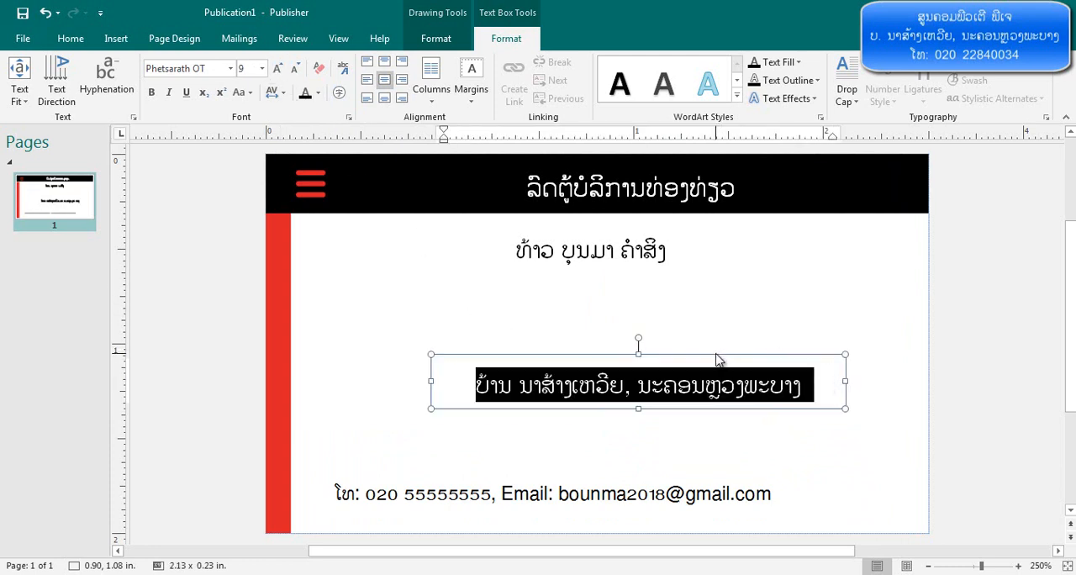
Move the address text box down, closer to the phone and email line
click(715, 293)
click(692, 356)
drag(685, 357, 637, 405)
Enlarge the cardholder name's text box to about 1.26 x 0.37 in and increase the name text to 12 pt
click(613, 255)
click(648, 222)
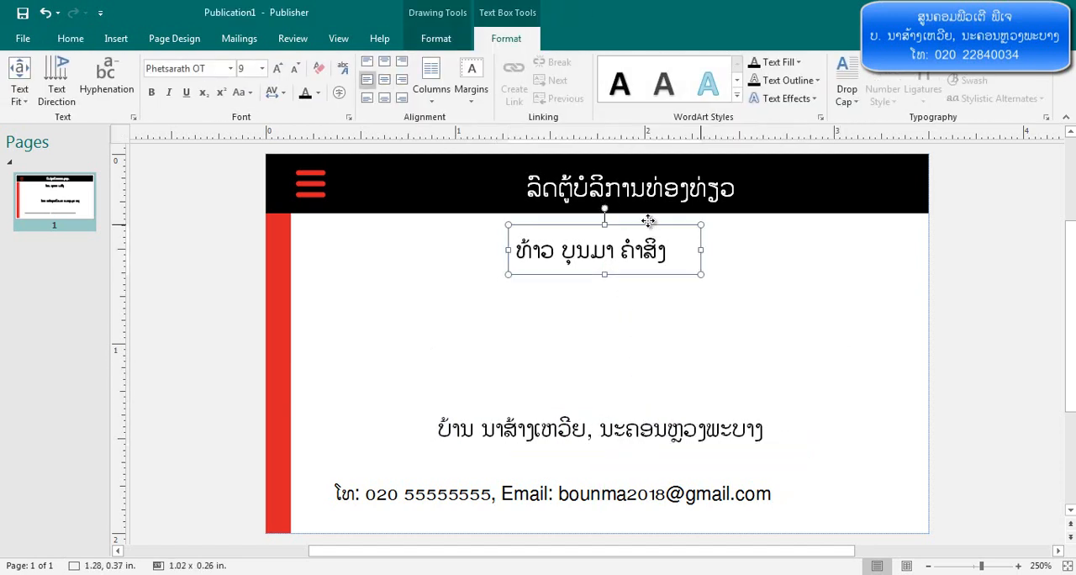
drag(701, 275, 750, 301)
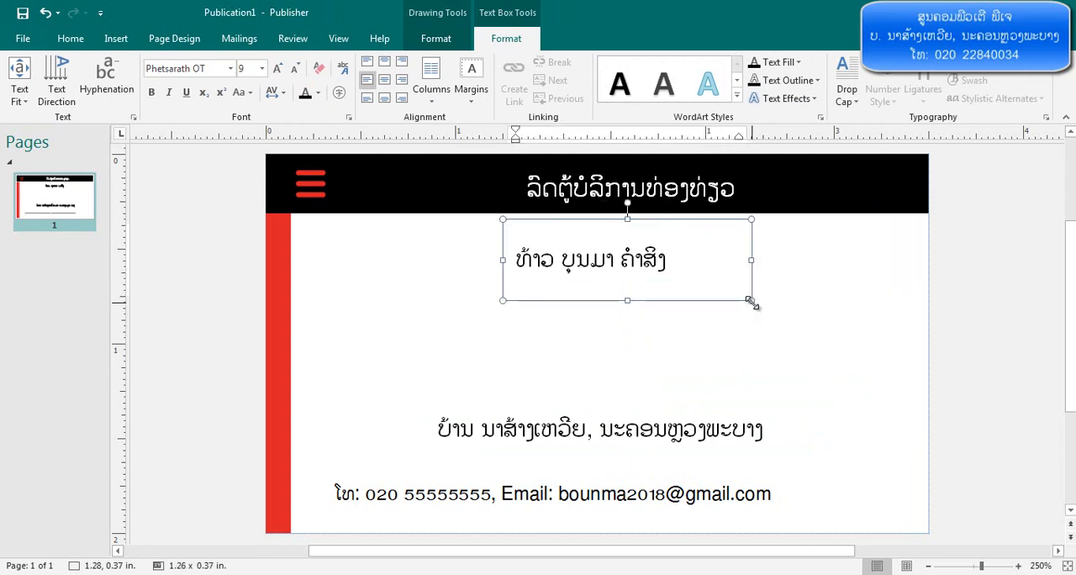
click(614, 261)
drag(670, 261, 510, 262)
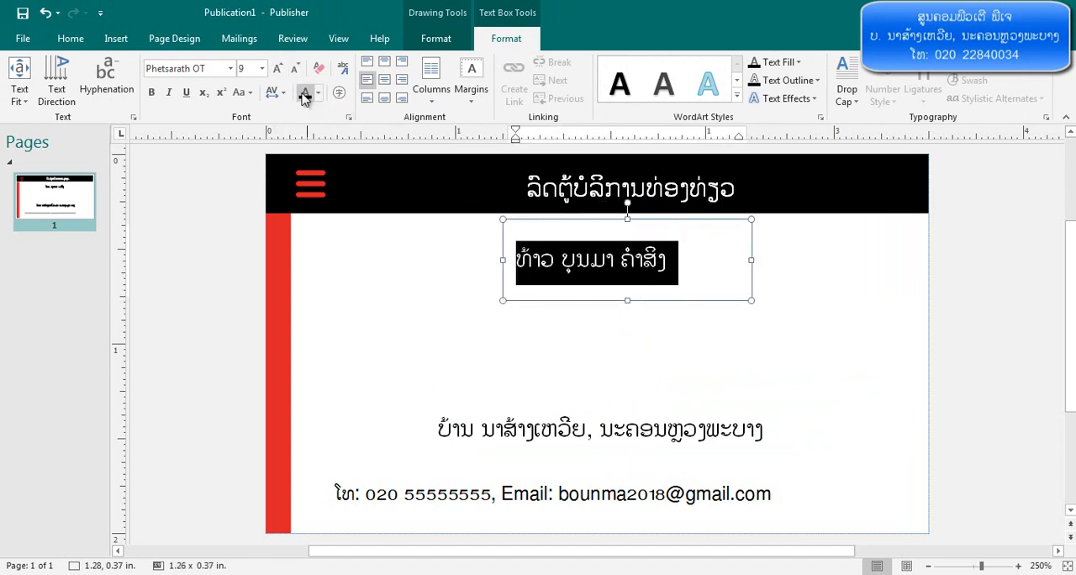
click(277, 68)
click(277, 68)
click(773, 311)
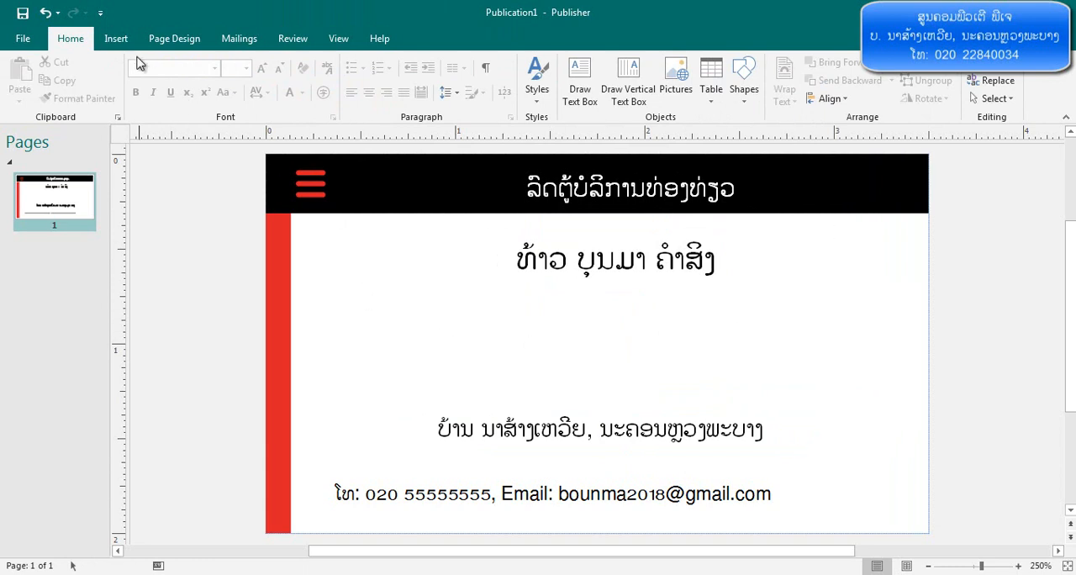
Insert 2002as-069-01s.jpg from the desktop's Business Card folder, shrink it to about 0.63 in wide and place it at the left, above the address
click(117, 40)
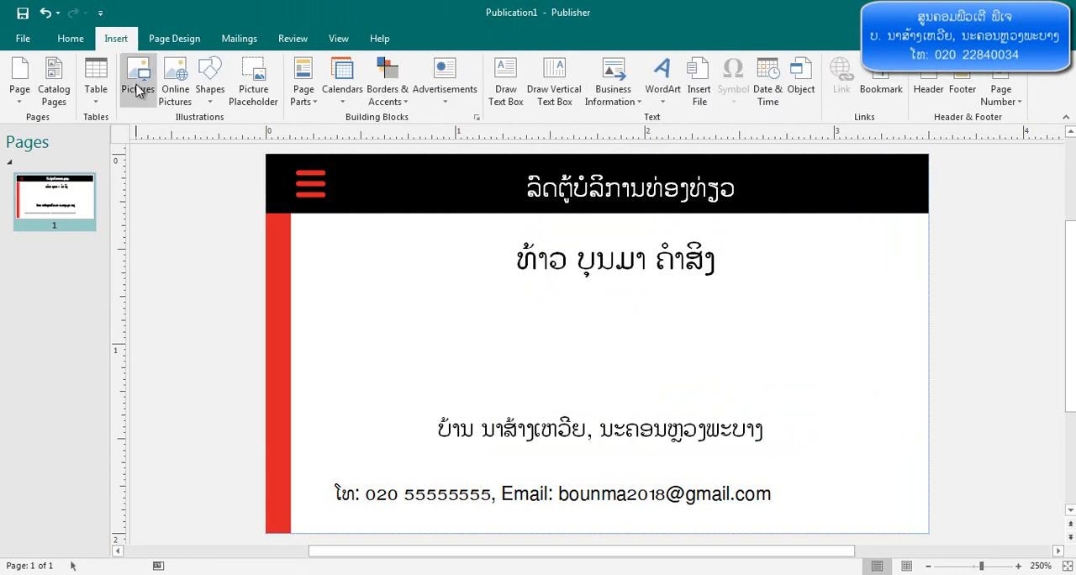
click(138, 91)
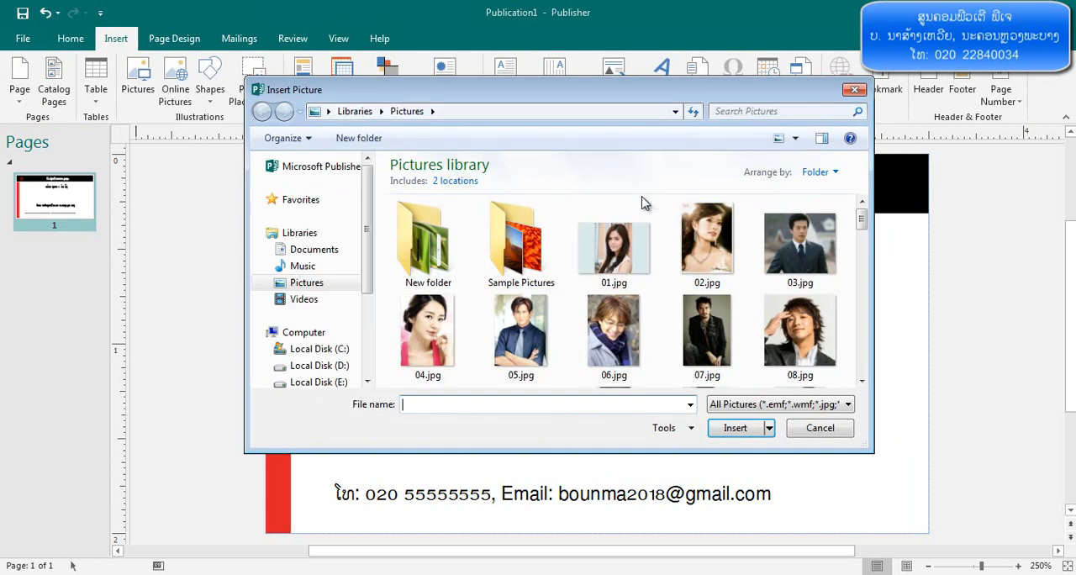
click(328, 112)
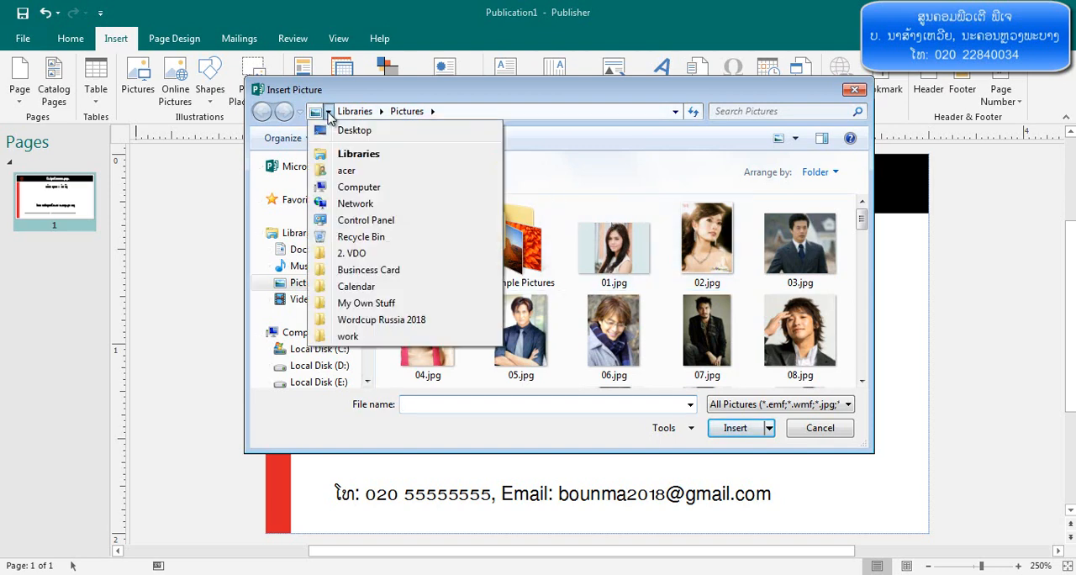
click(341, 131)
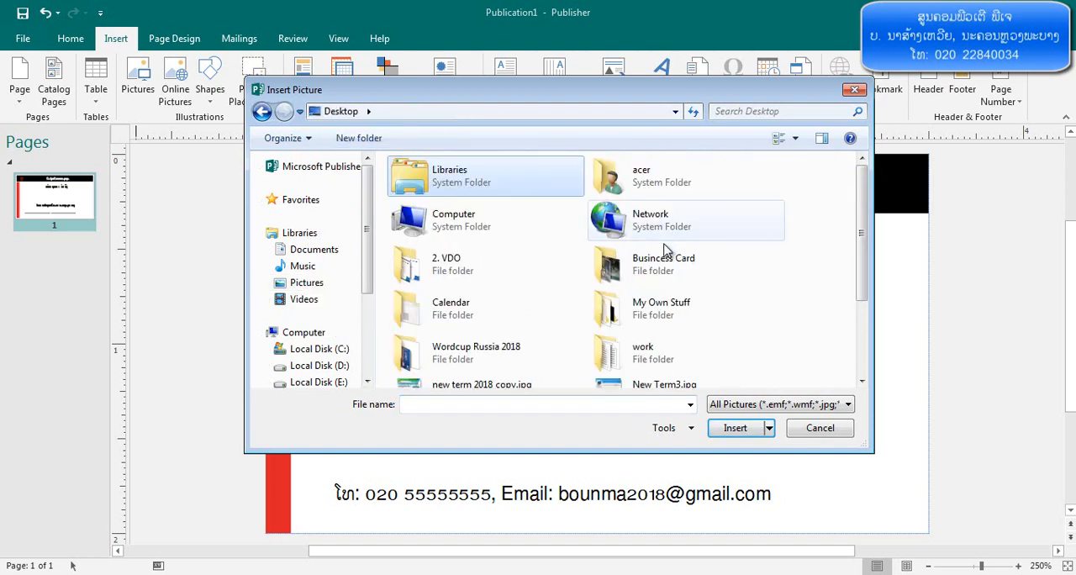
double_click(665, 250)
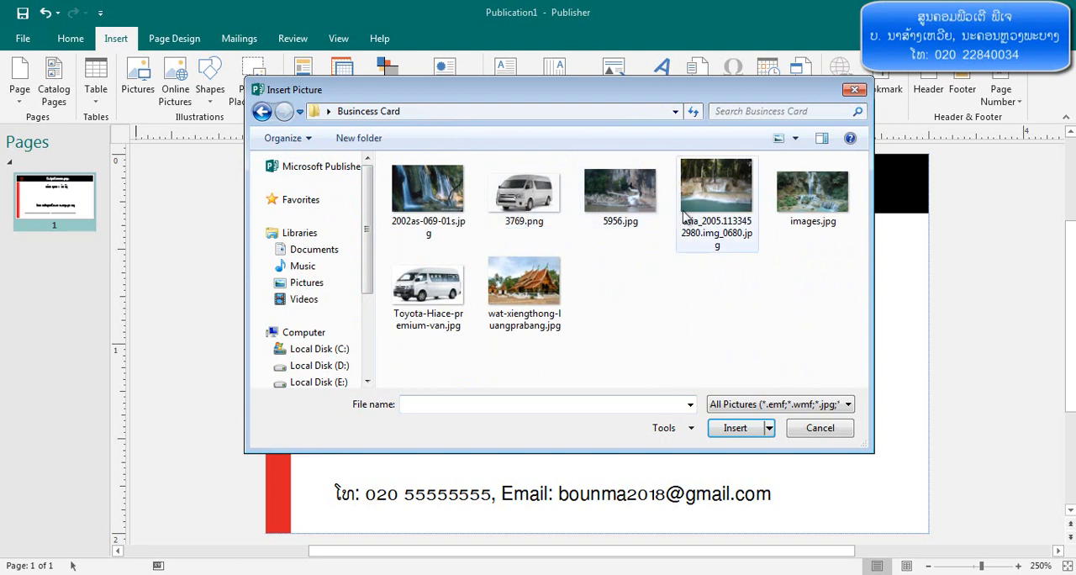
click(446, 206)
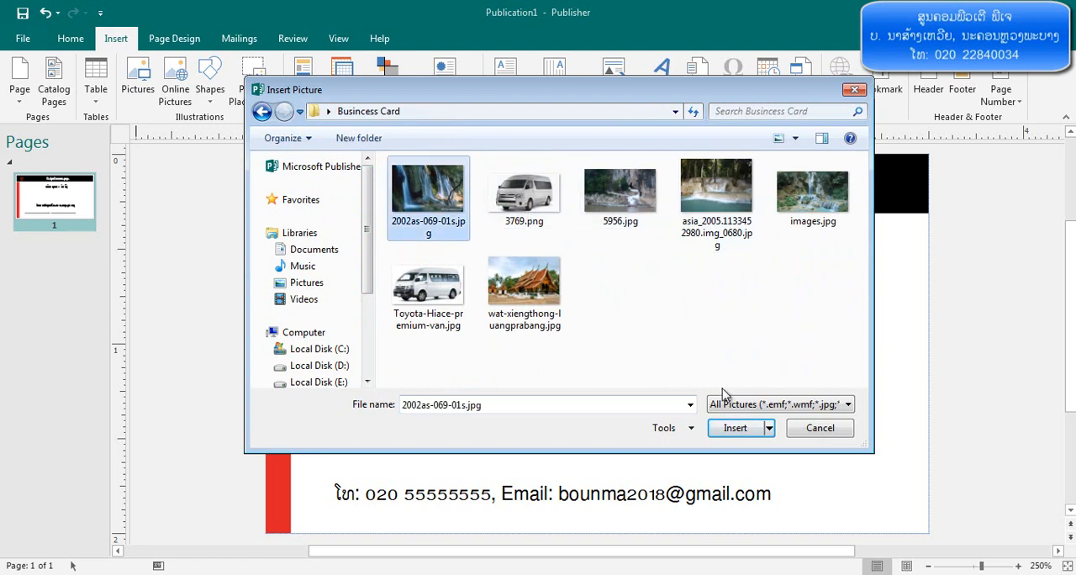
click(735, 428)
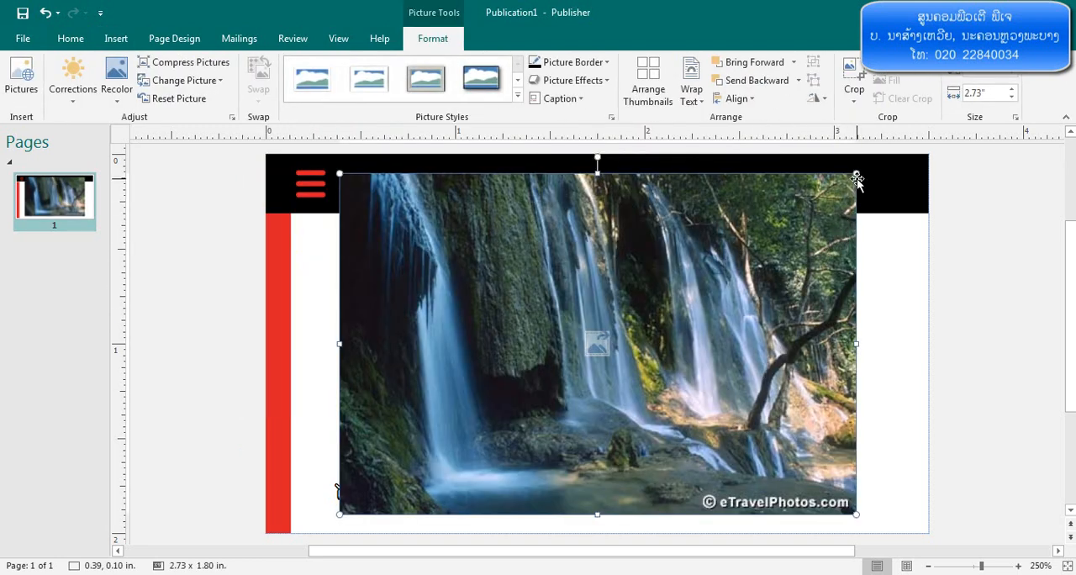
drag(856, 173, 402, 327)
click(560, 334)
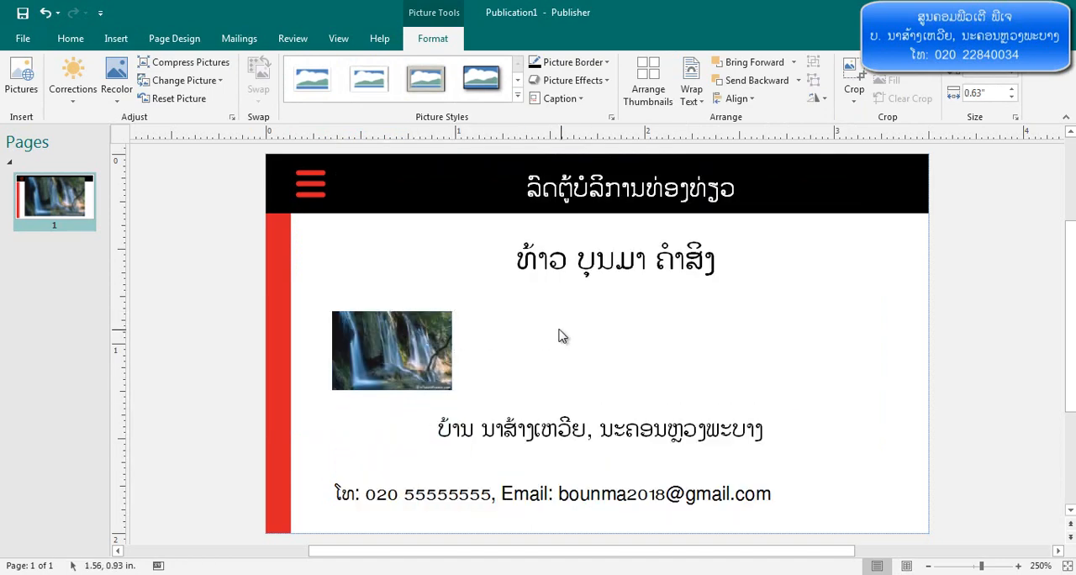
Insert 5956.jpg, shrink it to the waterfall picture's height and place it directly to the right of that picture
click(116, 38)
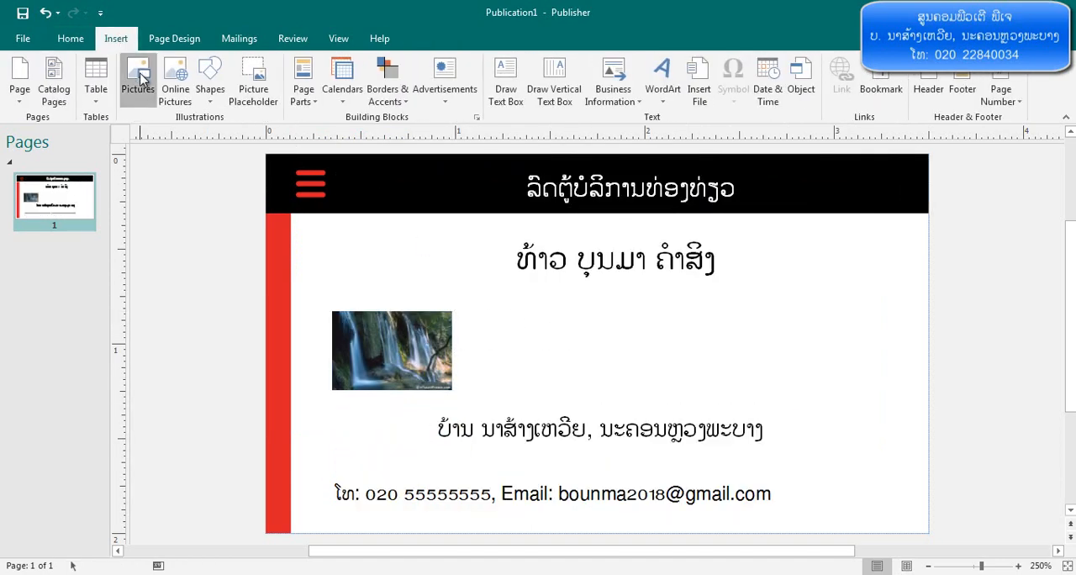
click(138, 84)
double_click(632, 222)
drag(881, 173, 507, 399)
drag(420, 458, 565, 371)
drag(651, 426, 597, 396)
Insert wat-xiengthong-luangprabang.jpg, shrink it to match the other pictures and place it third in the row
click(116, 38)
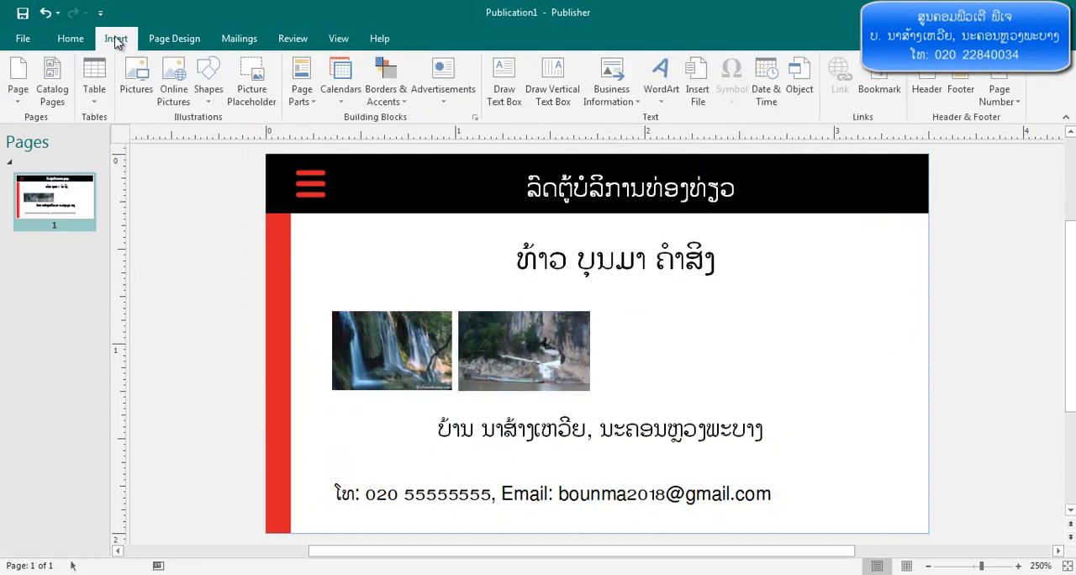
click(138, 85)
double_click(524, 290)
drag(853, 173, 480, 423)
drag(412, 469, 670, 358)
drag(668, 402, 668, 391)
Insert the van picture 3769.png, shrink it and place it at the right end of the picture row
click(116, 38)
click(138, 84)
double_click(513, 190)
drag(895, 184, 500, 396)
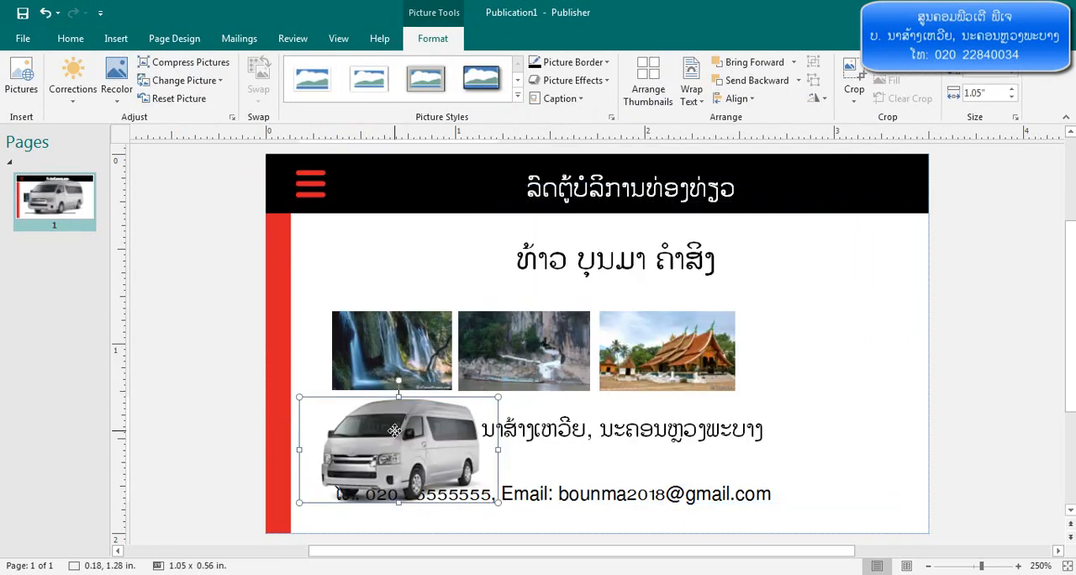
drag(412, 445, 807, 327)
click(810, 273)
Change the font colour of the cardholder's name to the standard dark red
drag(719, 261, 503, 257)
click(303, 93)
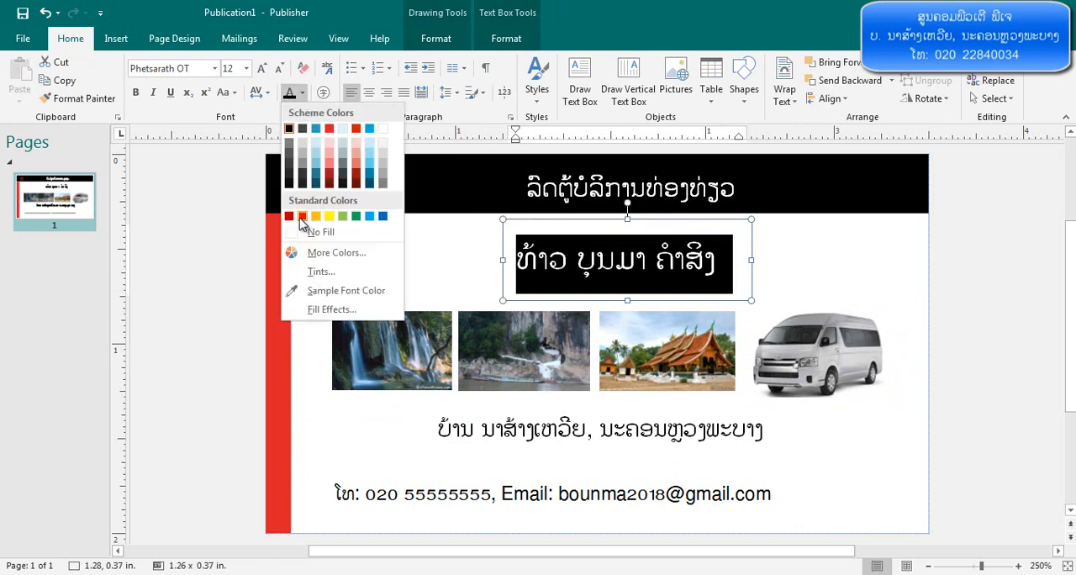
click(291, 217)
click(825, 258)
click(538, 494)
click(889, 429)
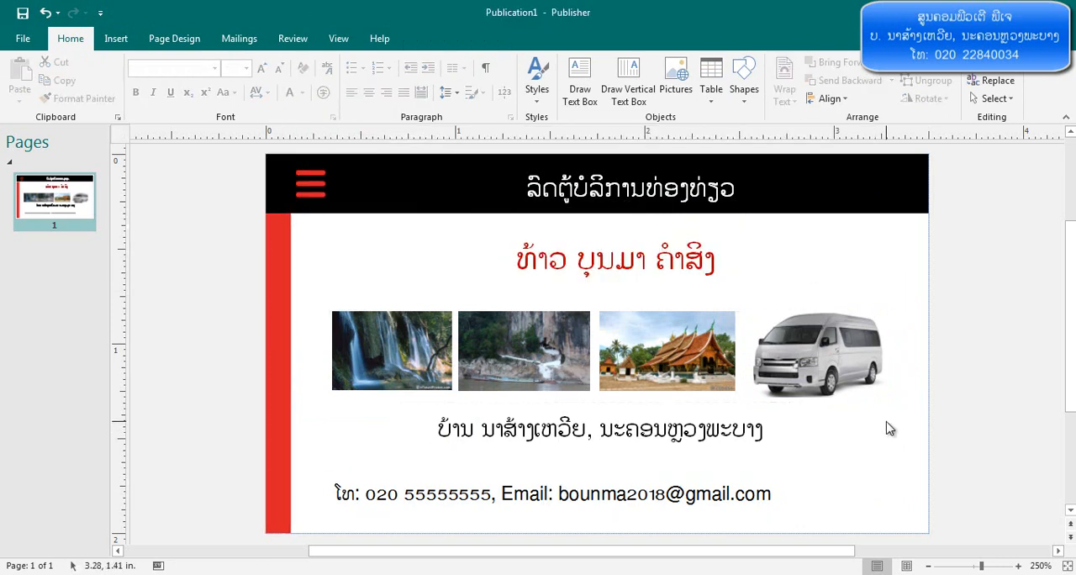
Examine the enlarged print preview of the card sheet from top to bottom, then return to the card
click(24, 39)
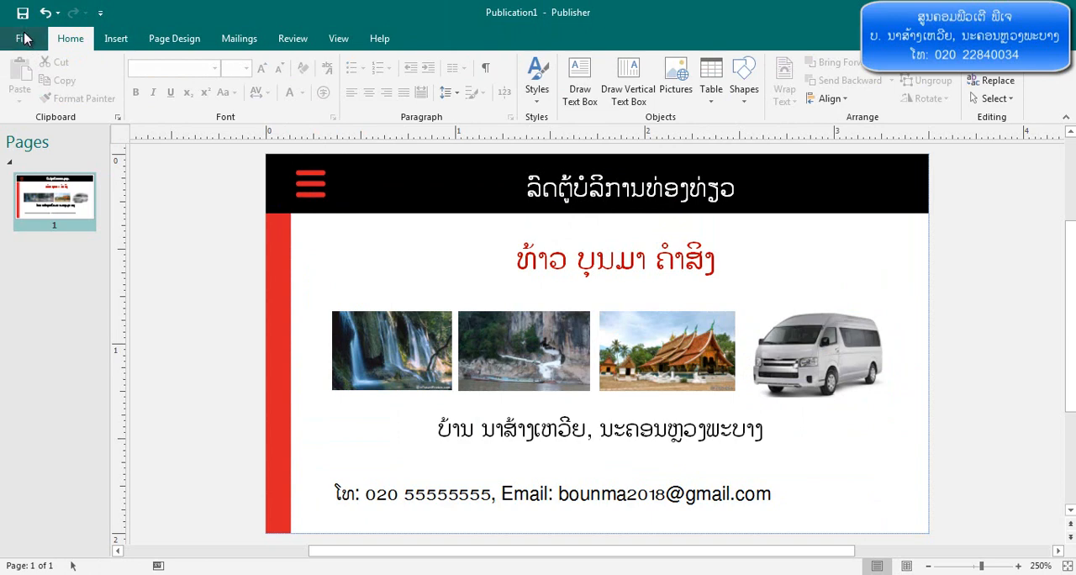
click(32, 226)
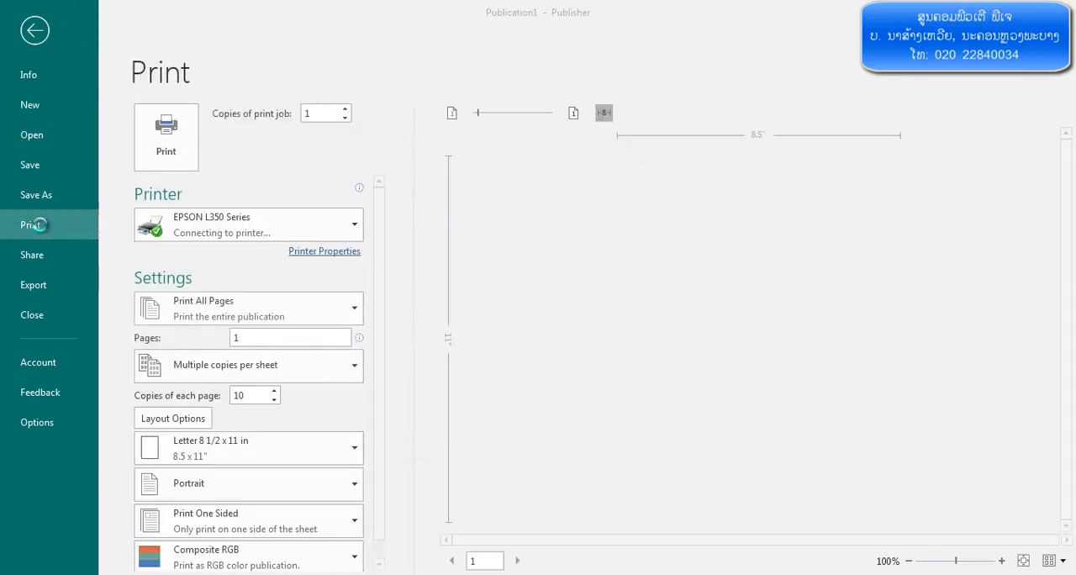
click(1001, 561)
click(1001, 562)
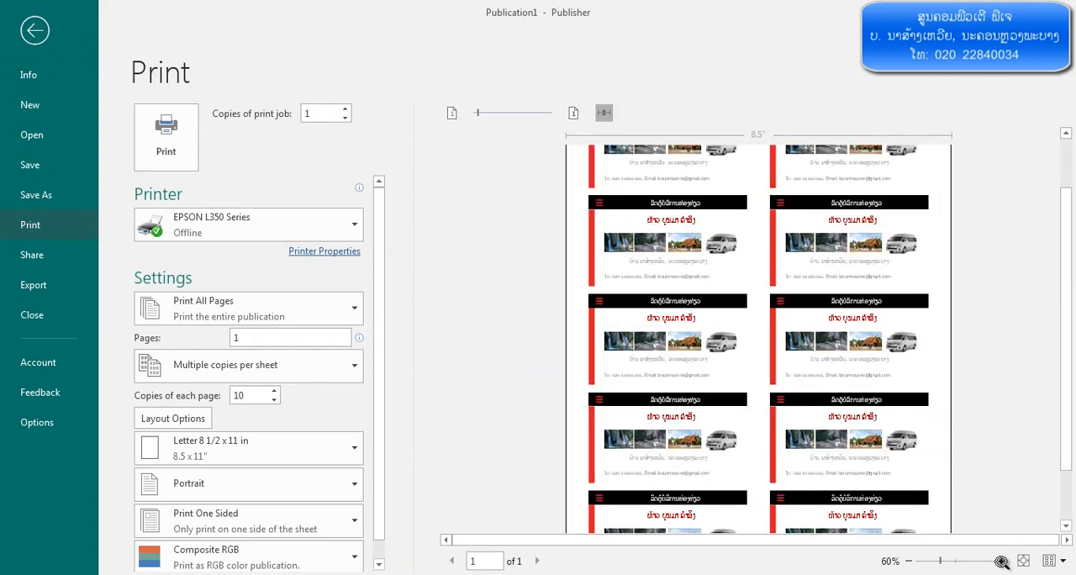
click(1001, 562)
click(1002, 562)
click(1002, 562)
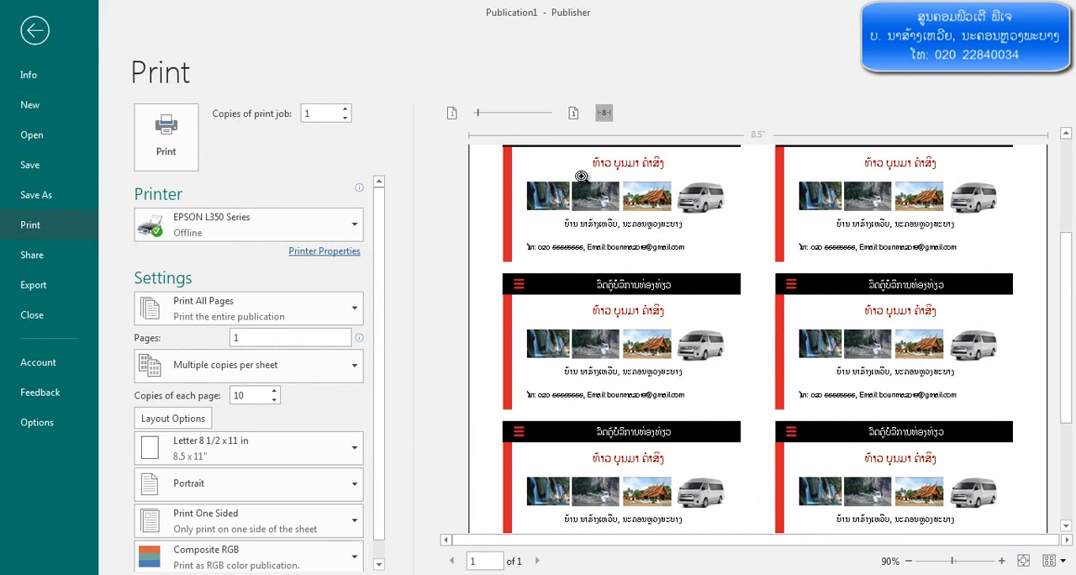
drag(1070, 296, 1059, 206)
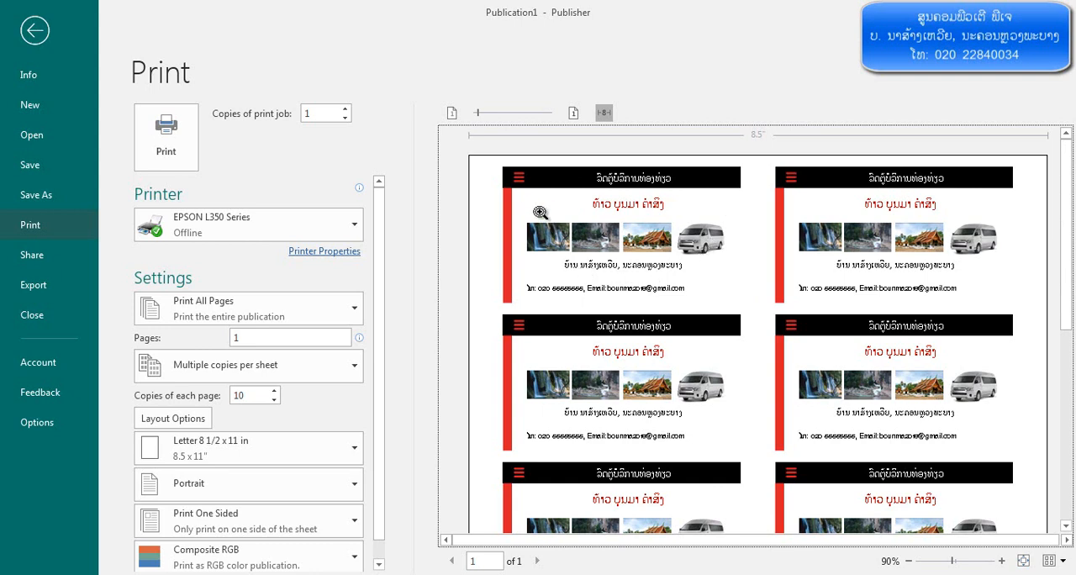
drag(1065, 202, 1055, 435)
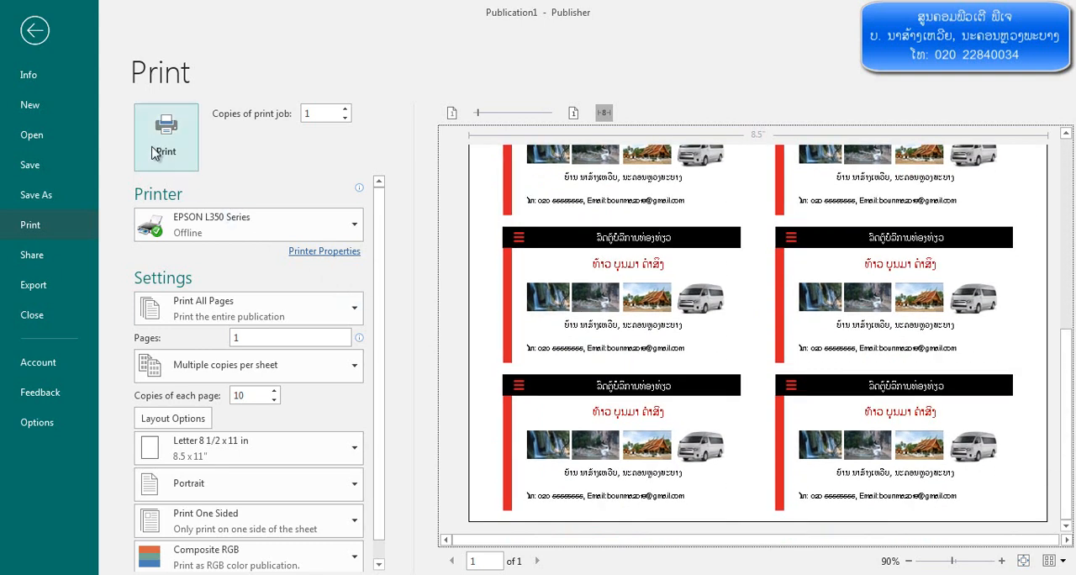
click(40, 36)
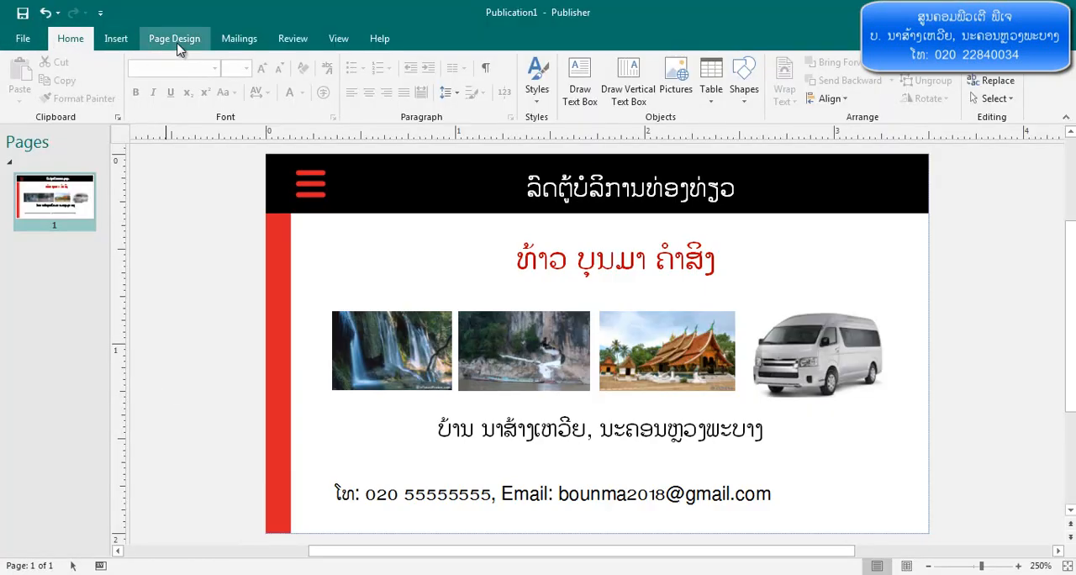
Check the card's width, height and sheet layout in the page setup, then close it without changes
click(174, 38)
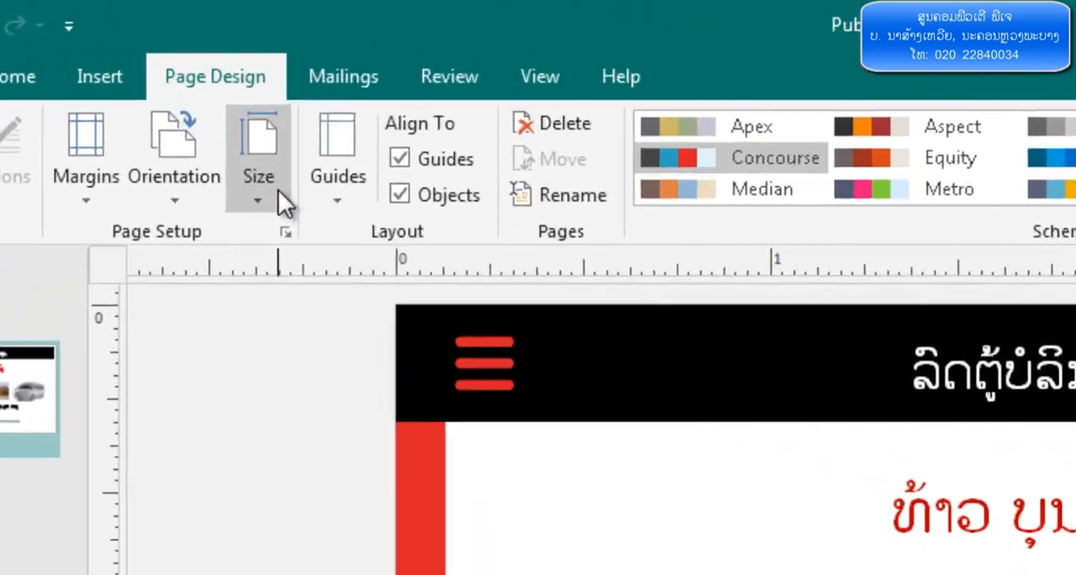
click(286, 231)
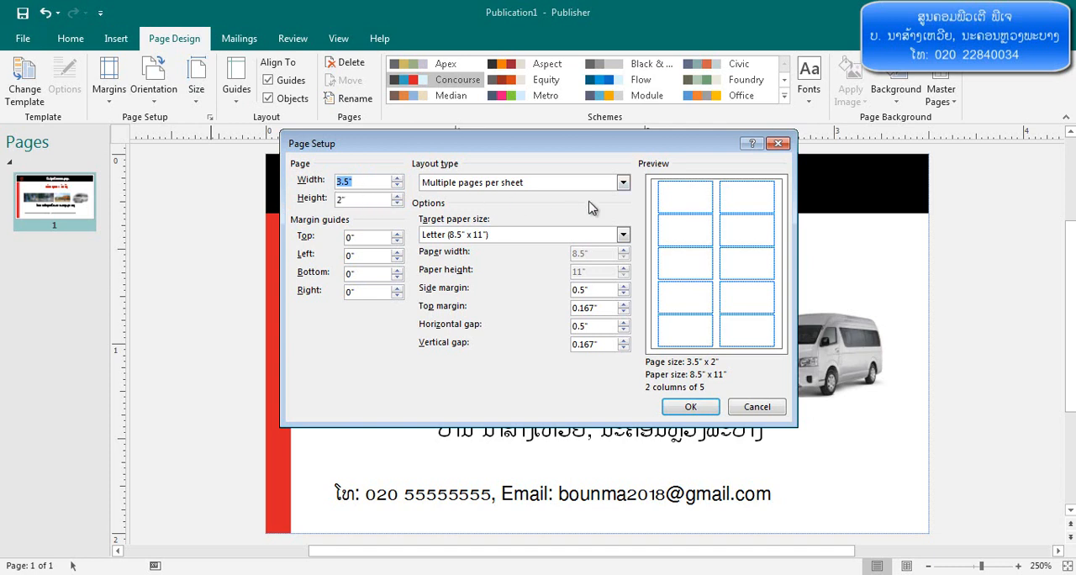
click(778, 145)
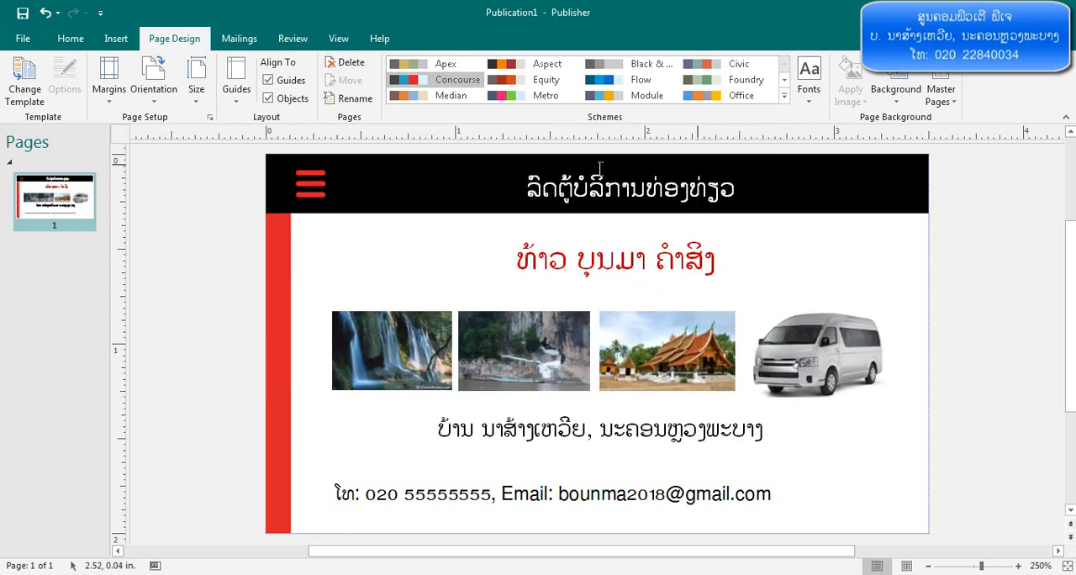
Set the measurement units to Centimeters in the program's advanced options
click(26, 39)
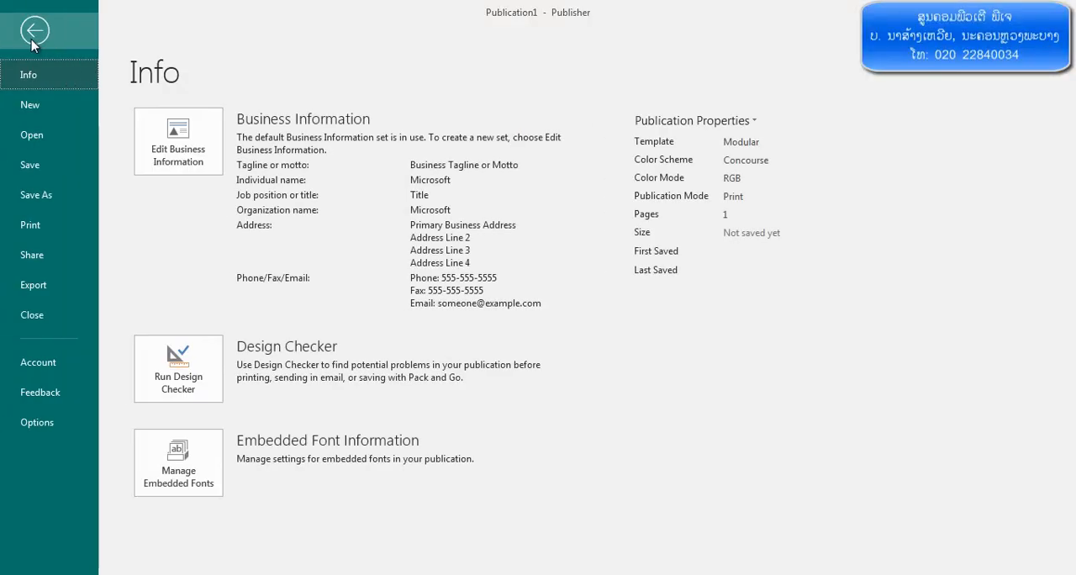
click(56, 424)
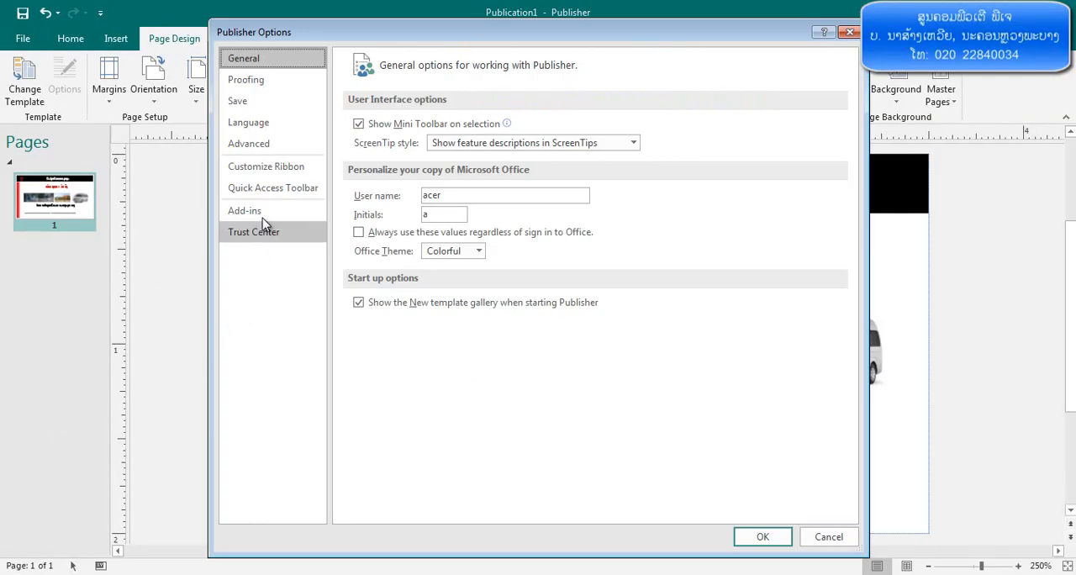
click(273, 144)
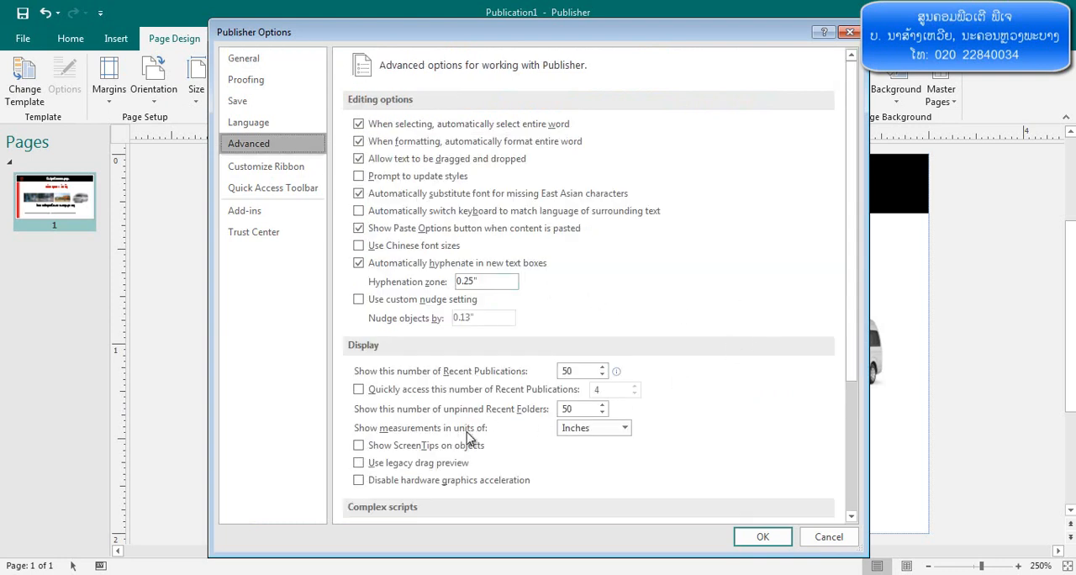
click(598, 430)
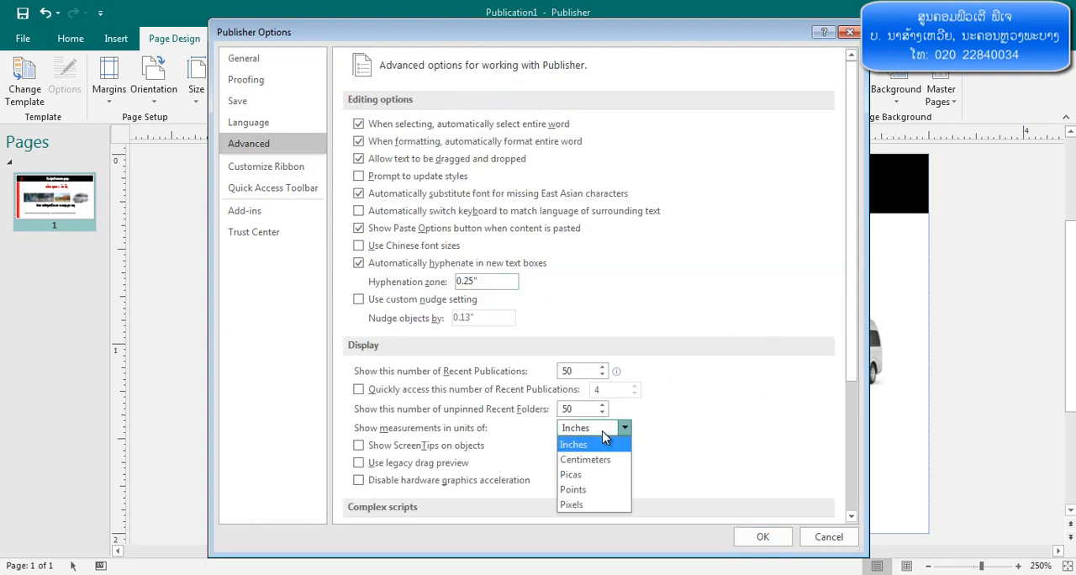
click(598, 460)
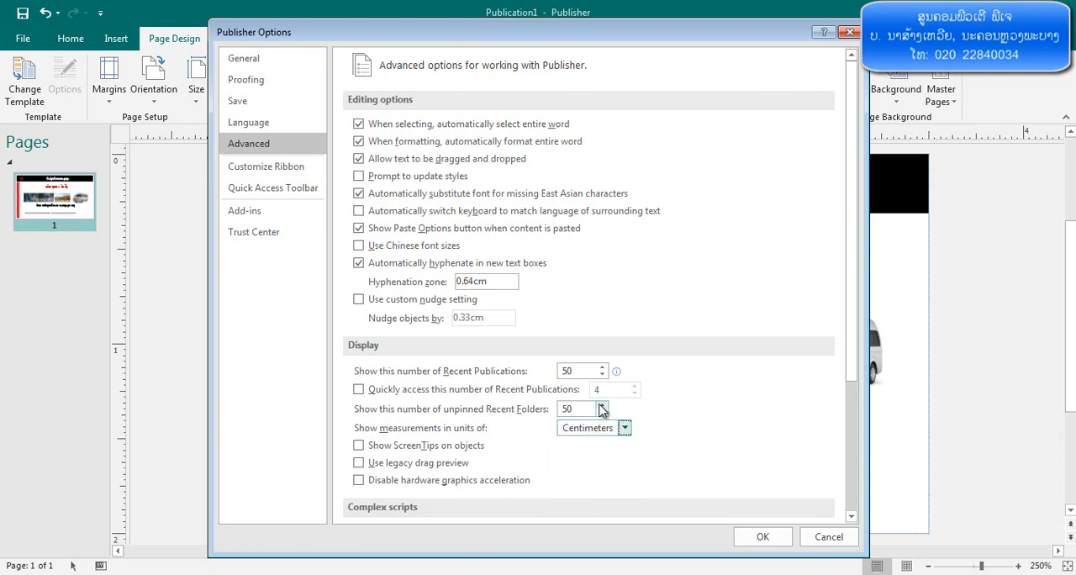
click(765, 538)
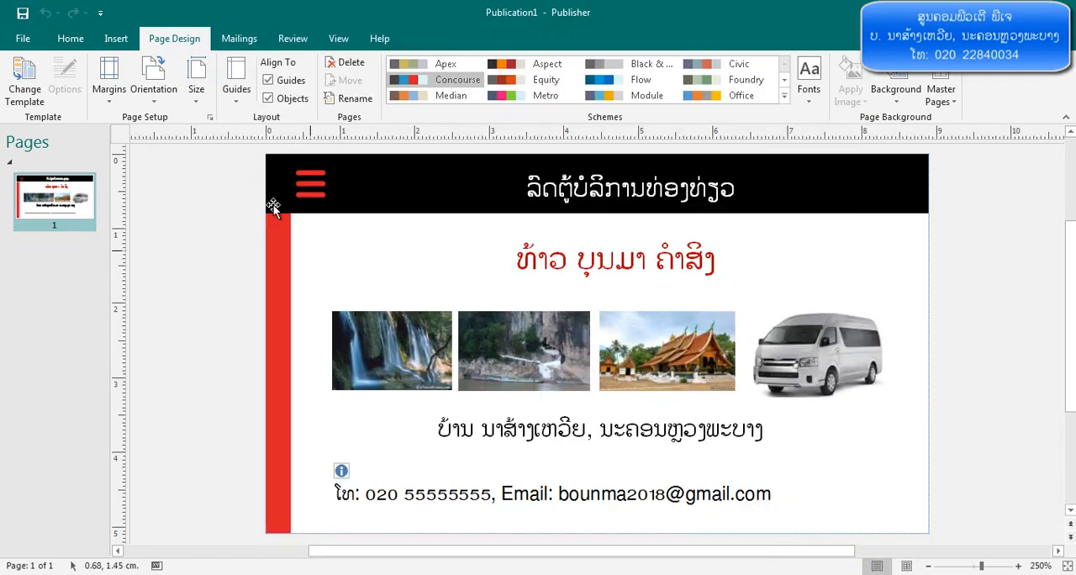
Set the page setup's target paper size to A4 (21cm x 29.7cm), then check the card sheet in the print preview
click(210, 118)
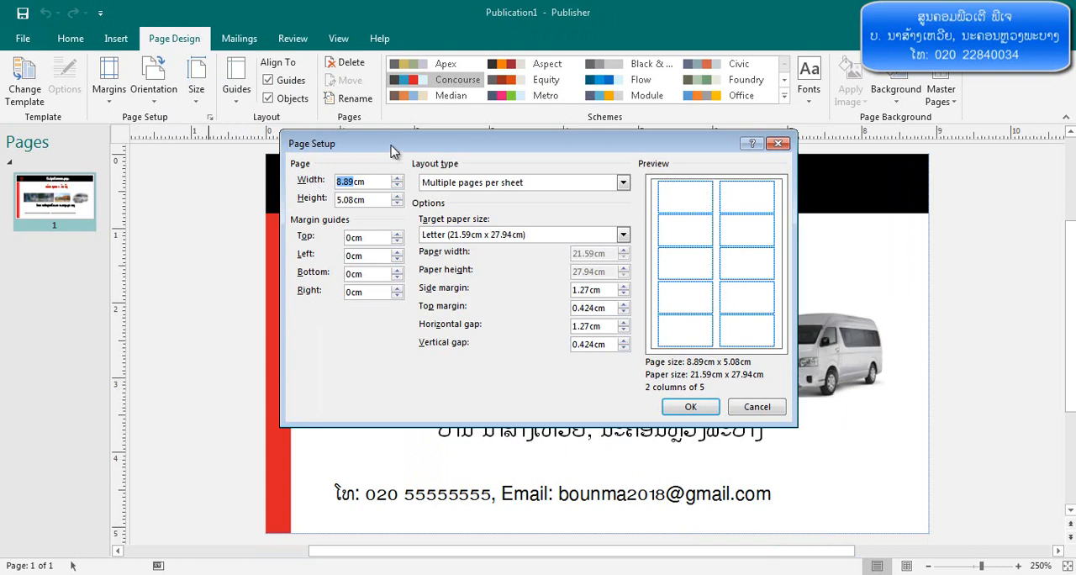
drag(393, 151, 401, 251)
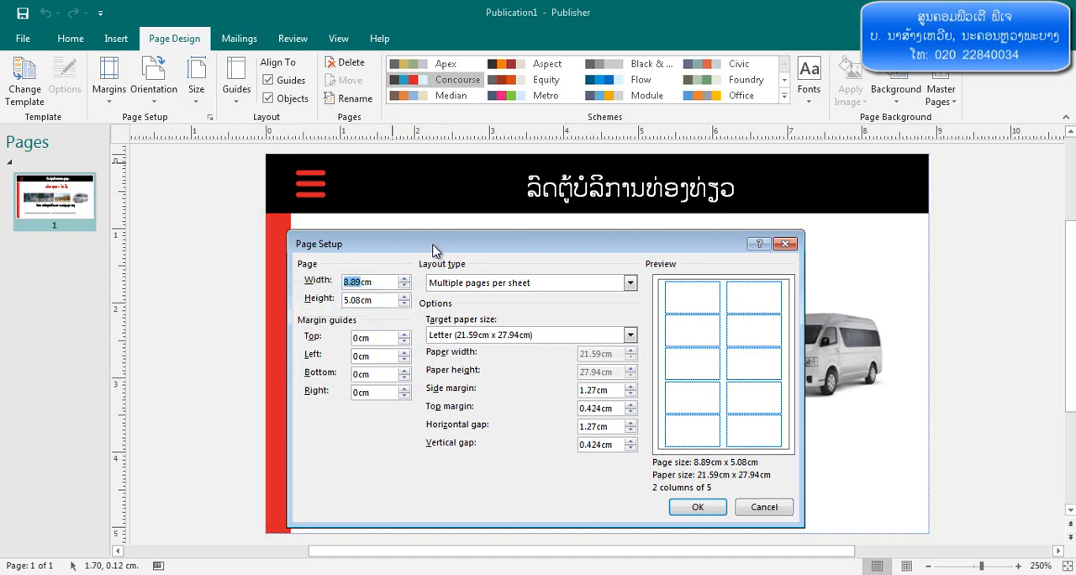
drag(435, 247, 451, 166)
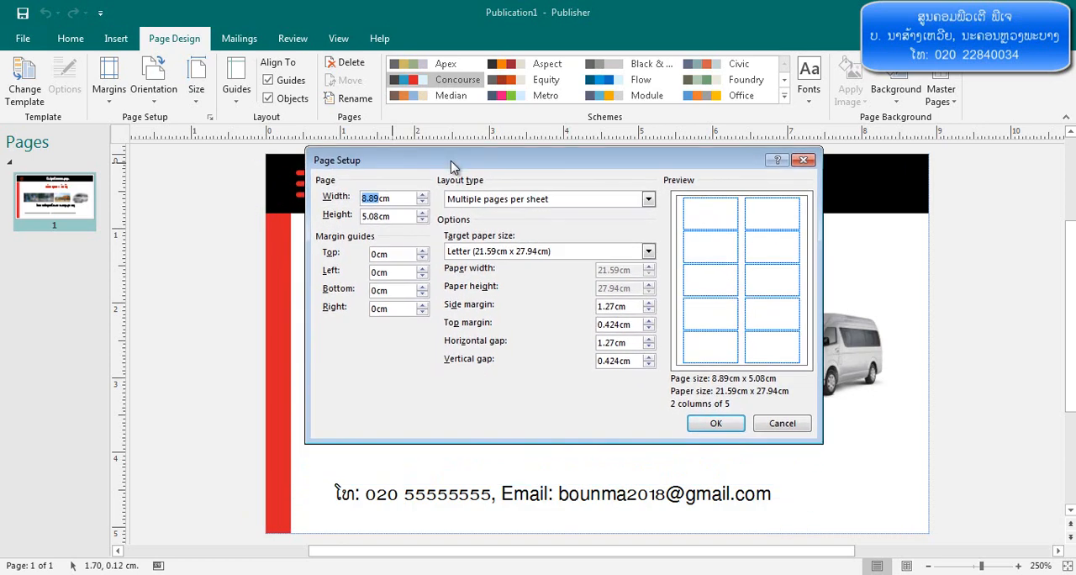
click(496, 254)
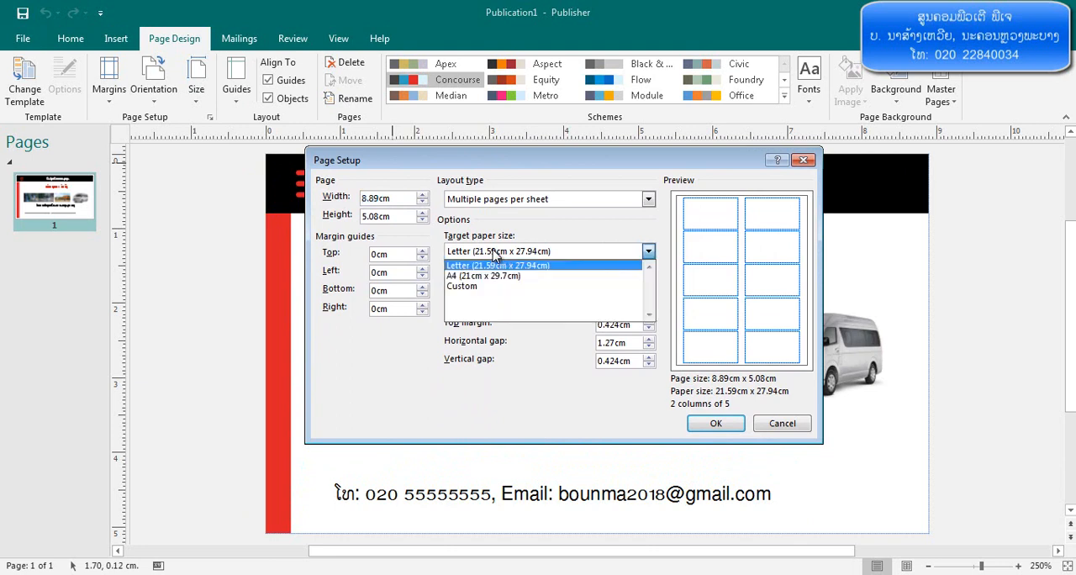
click(470, 278)
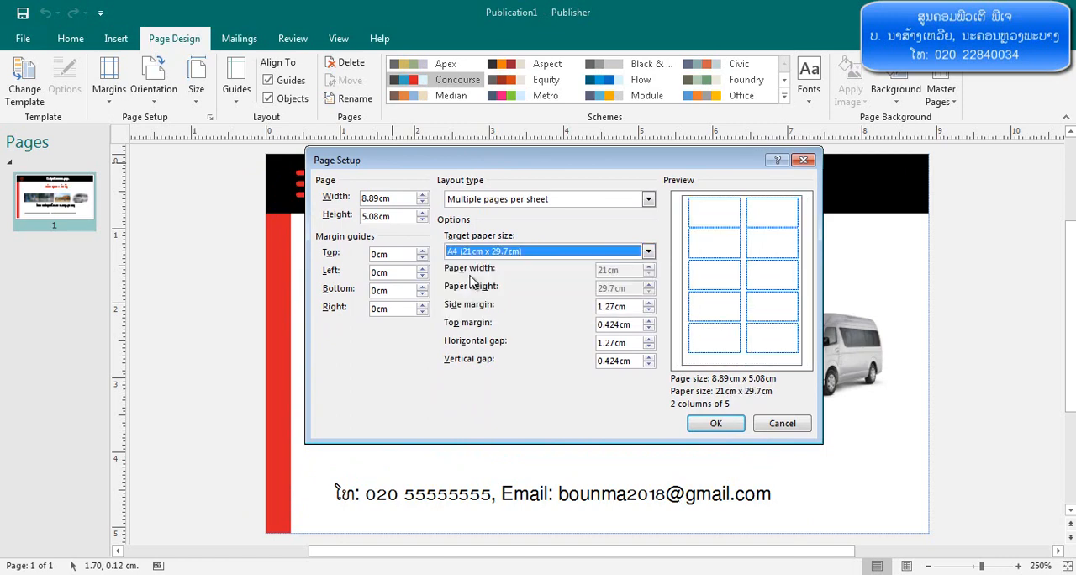
click(711, 427)
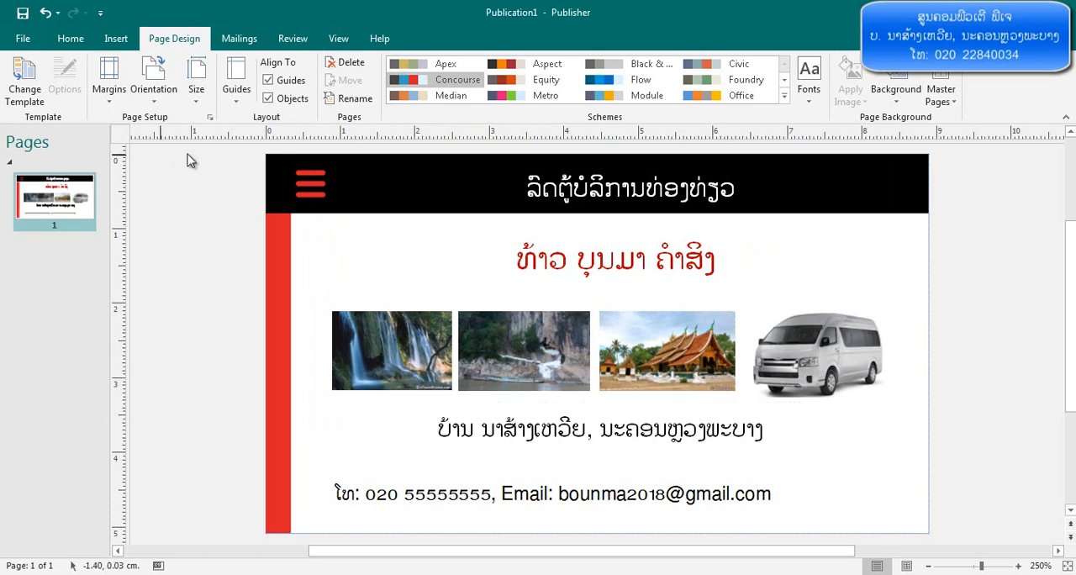
click(32, 43)
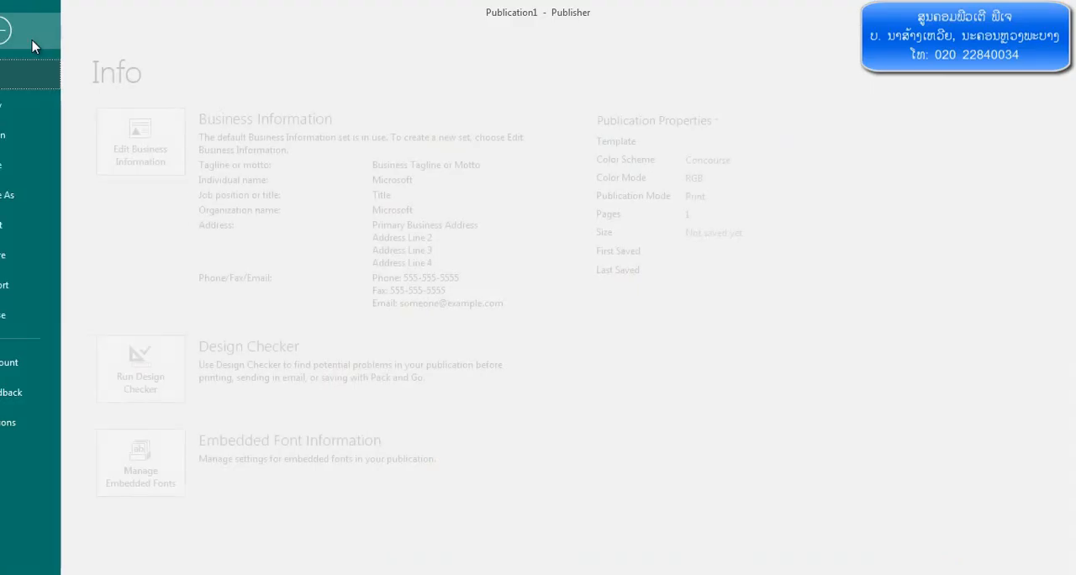
click(52, 227)
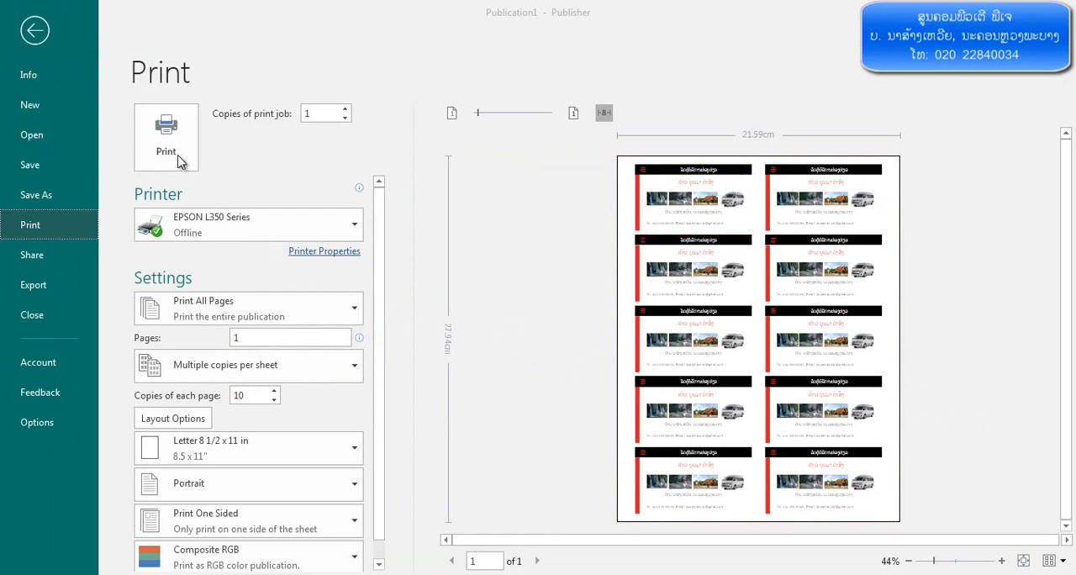
Save the publication on the Desktop as a Publisher file named ນາມບັດ
click(40, 195)
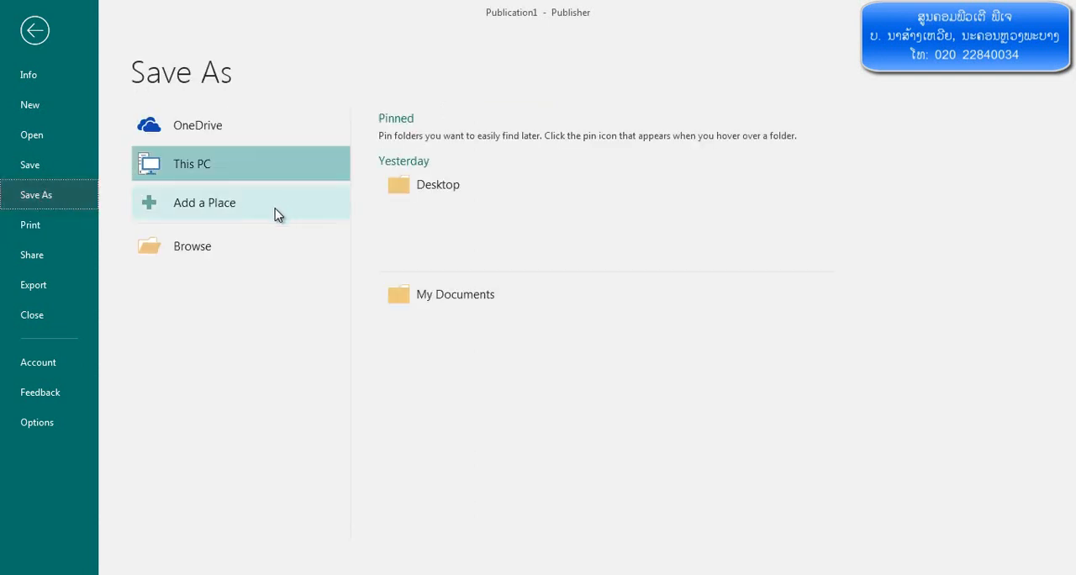
click(211, 246)
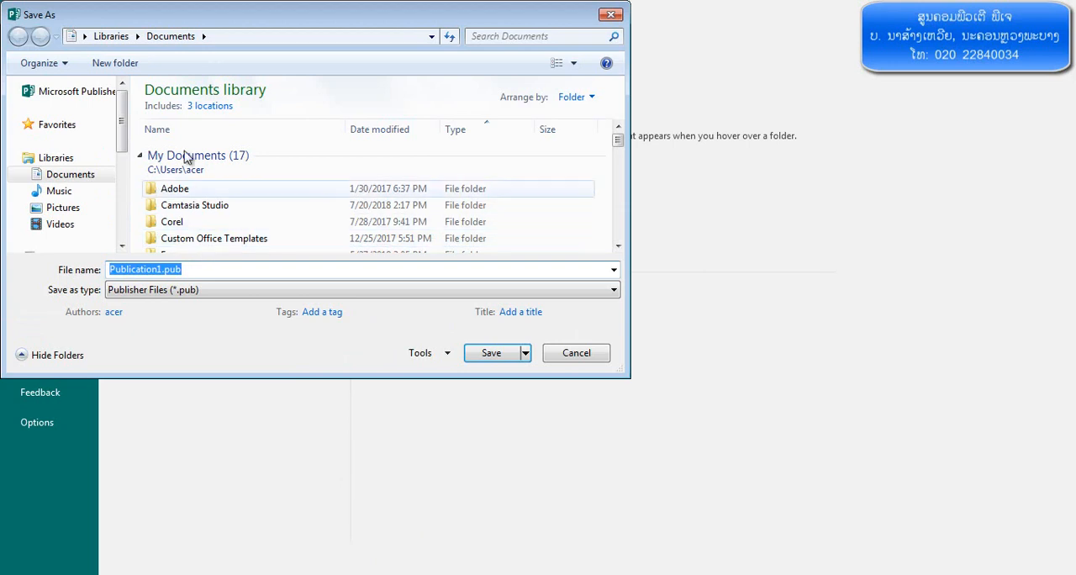
drag(225, 24, 520, 52)
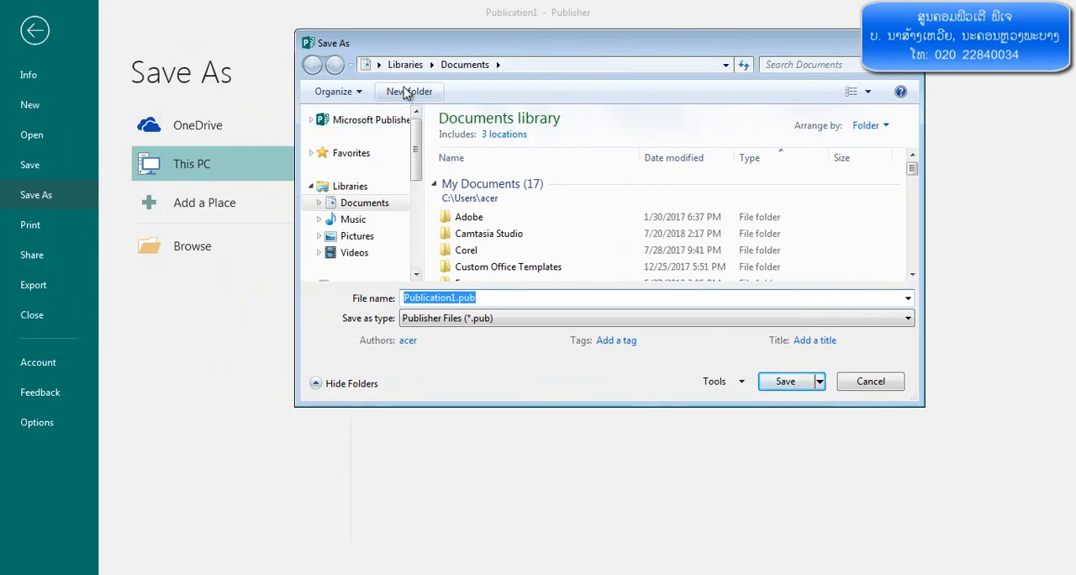
click(378, 64)
click(389, 77)
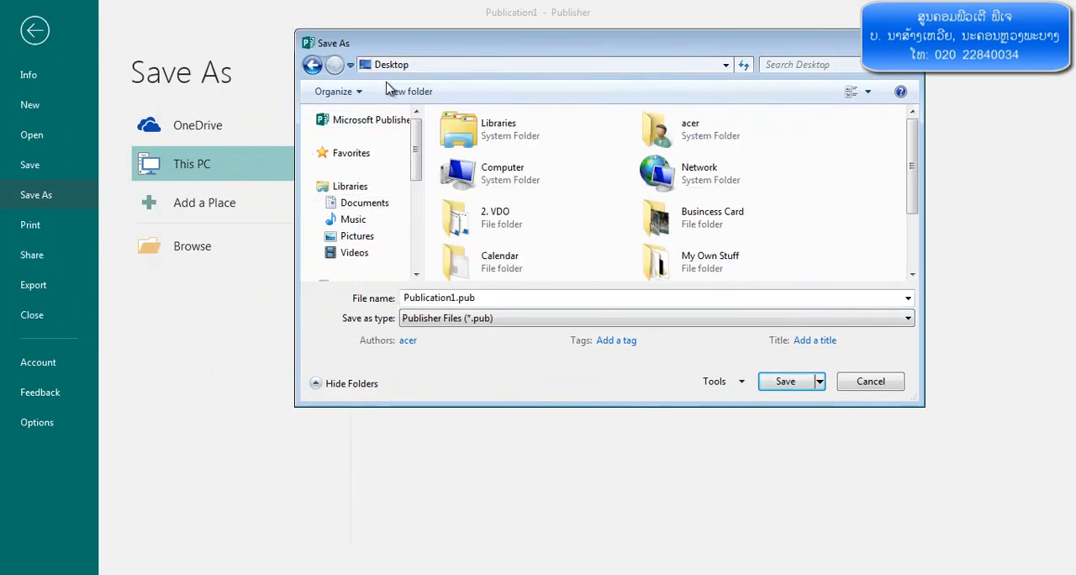
double_click(516, 298)
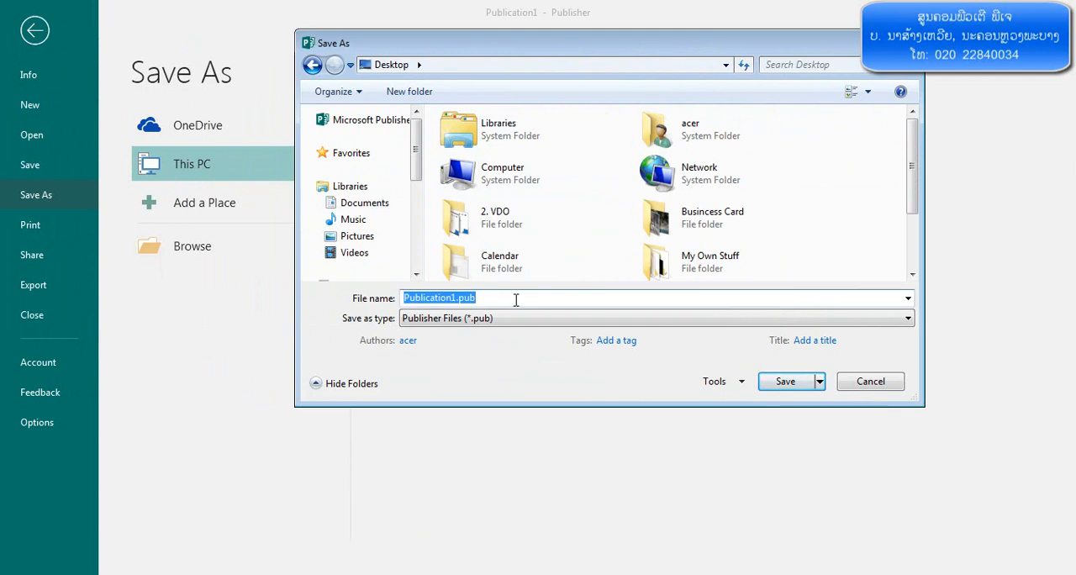
key(BackSpace)
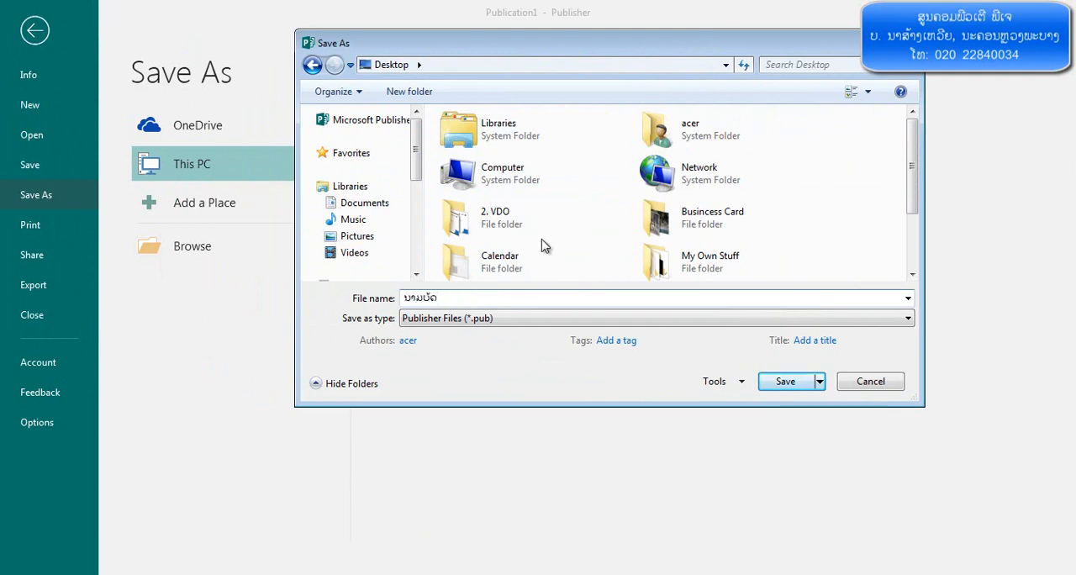
click(786, 381)
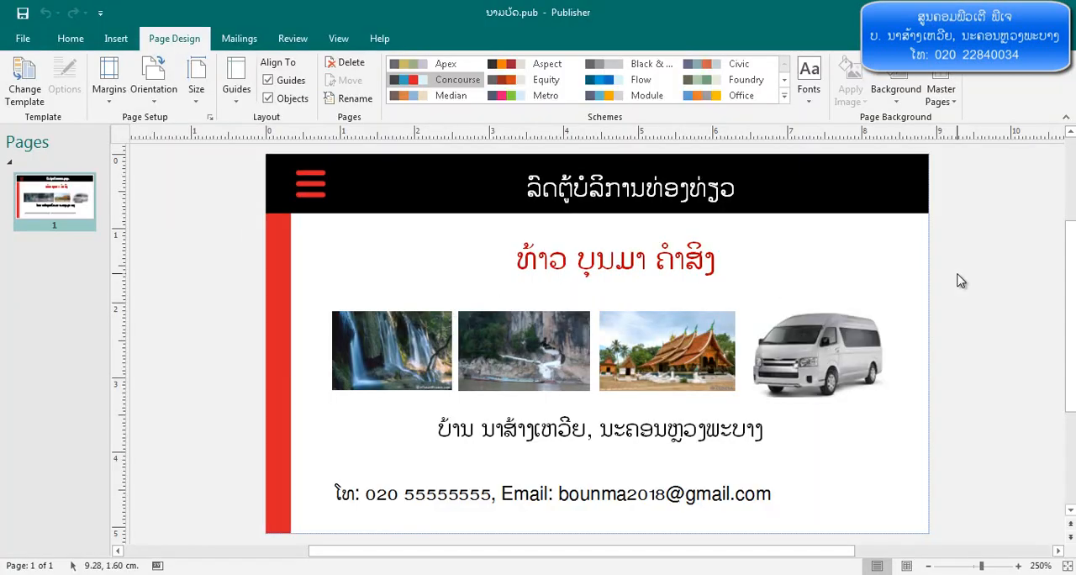